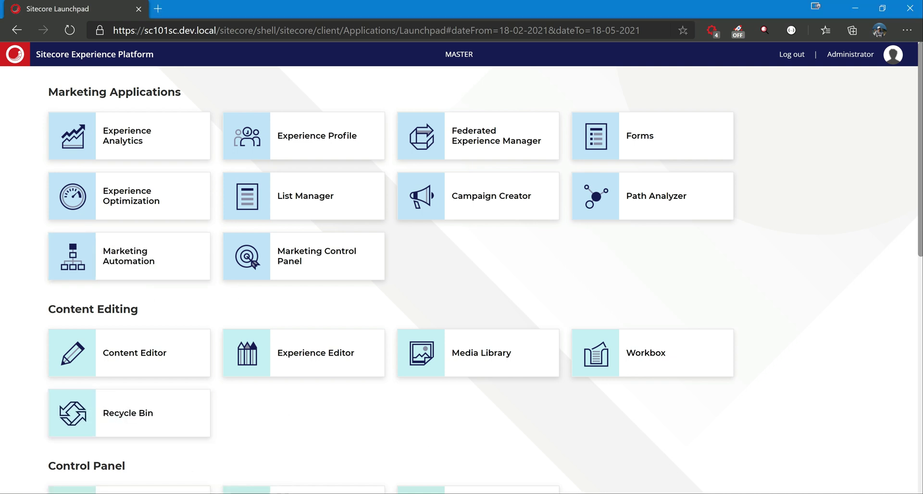
Step: Launch plain Notepad from Windows search using 'noe'
{"action": "key", "text": "super"}
{"action": "type", "text": "noe"}
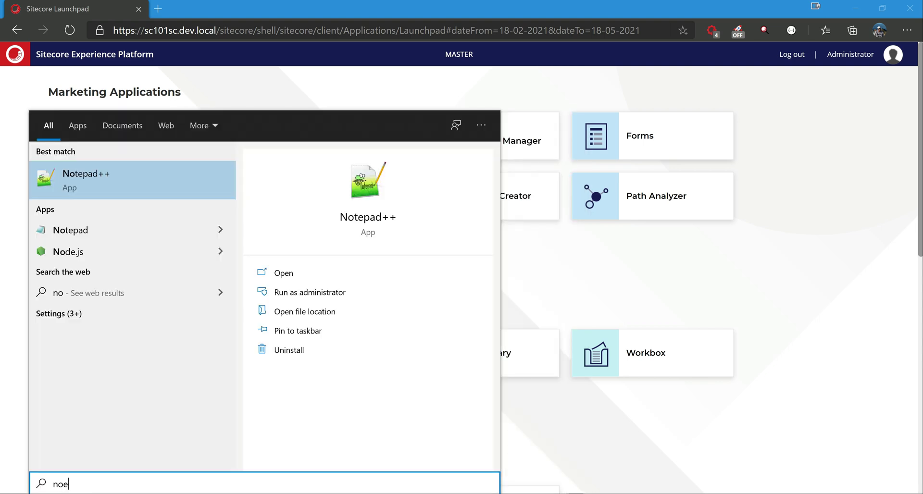
{"action": "key", "text": "Down"}
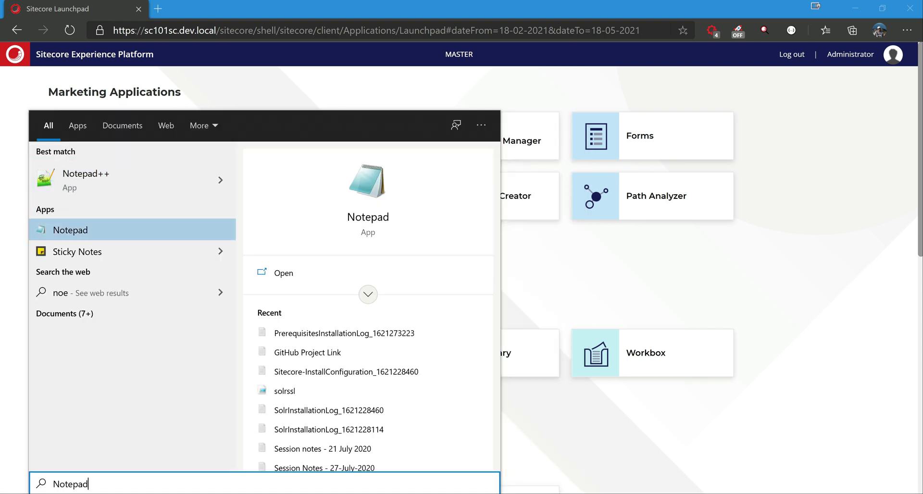
{"action": "key", "text": "Return"}
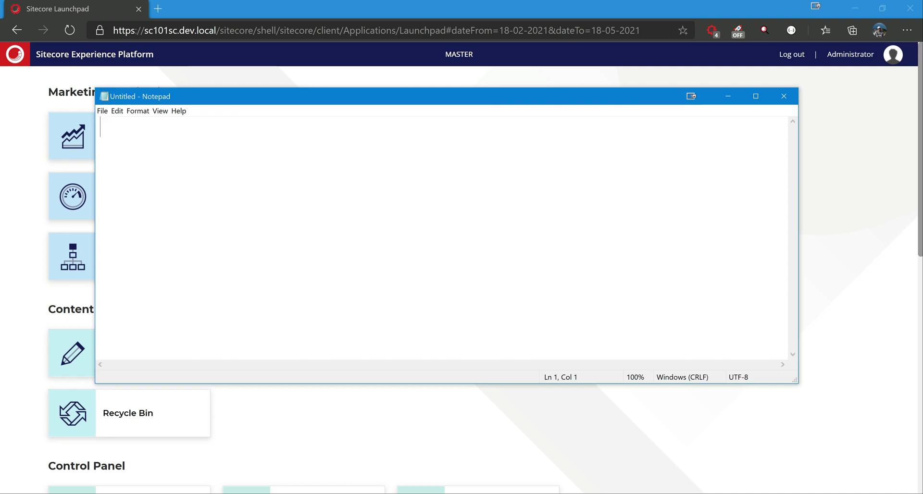
Step: Type tab-separated lines 'Application - Web sites & Windows Services', 'Storage - Databases', 'Index - Solr'
{"action": "type", "text": "Application"}
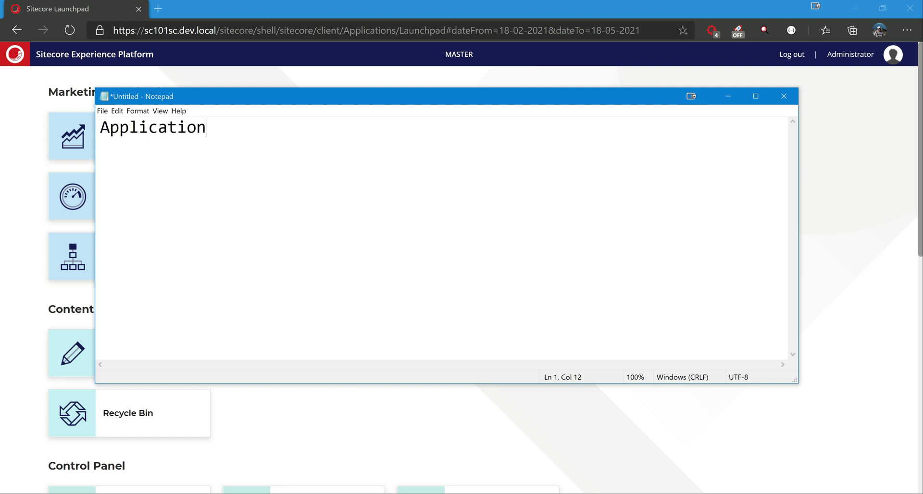
{"action": "key", "text": "Tab"}
{"action": "type", "text": "- Web sites "}
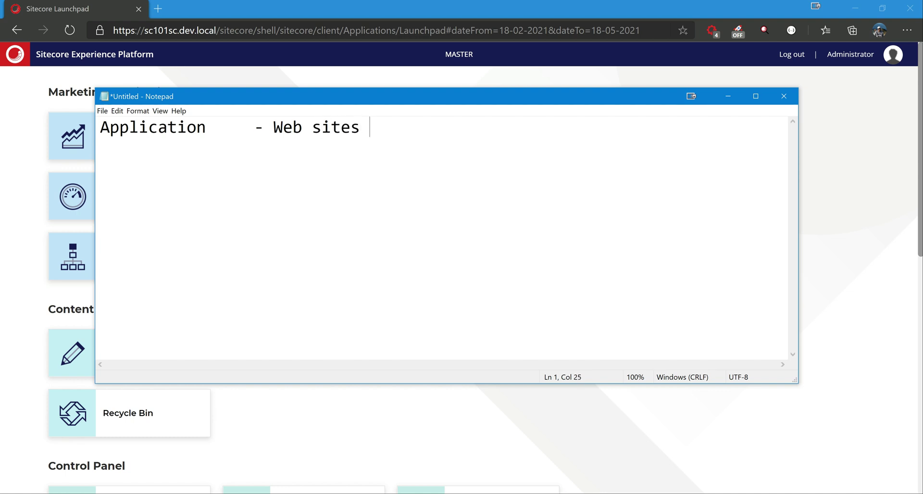
{"action": "type", "text": "& Windows Services"}
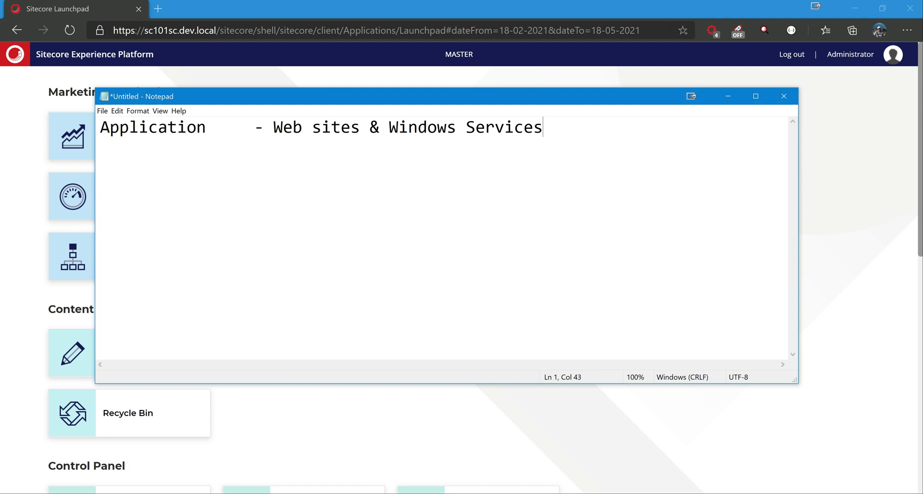
{"action": "key", "text": "Return"}
{"action": "type", "text": "Storage"}
{"action": "key", "text": "Tab"}
{"action": "type", "text": "- D"}
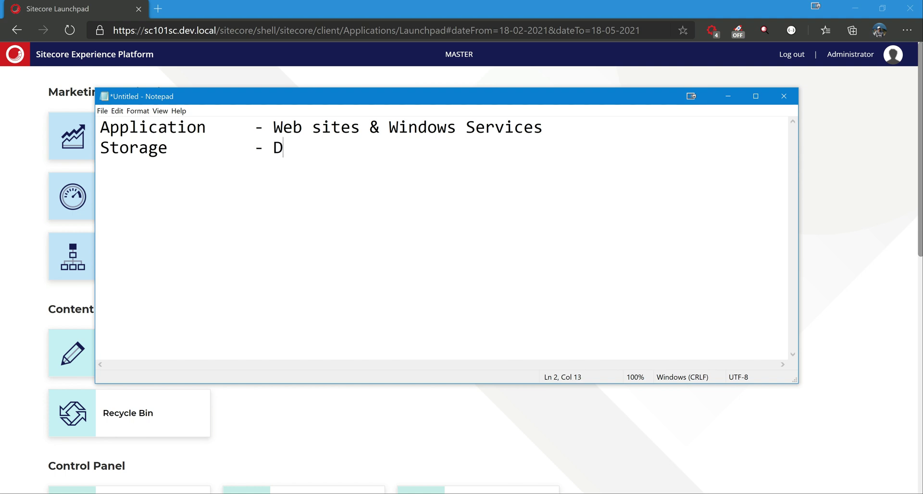
{"action": "type", "text": "atabases"}
{"action": "key", "text": "Return"}
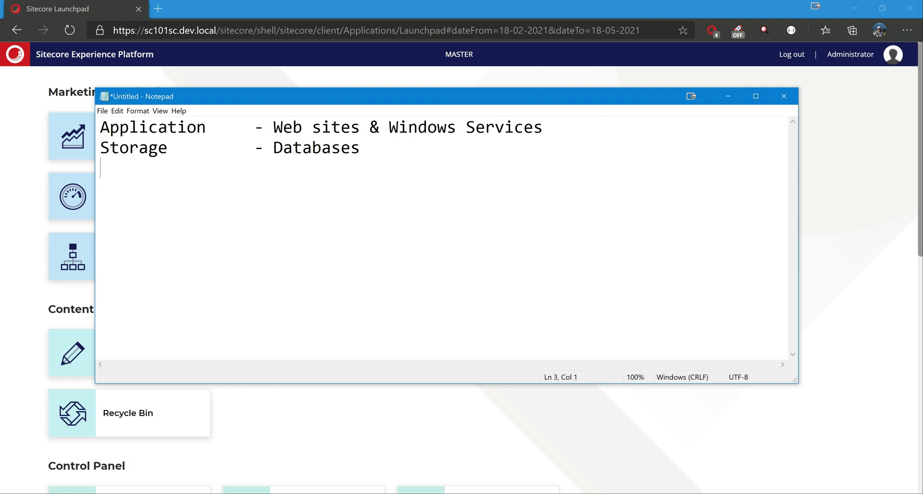
{"action": "type", "text": "Index"}
{"action": "key", "text": "Tab"}
{"action": "key", "text": "Tab"}
{"action": "type", "text": "- Solr"}
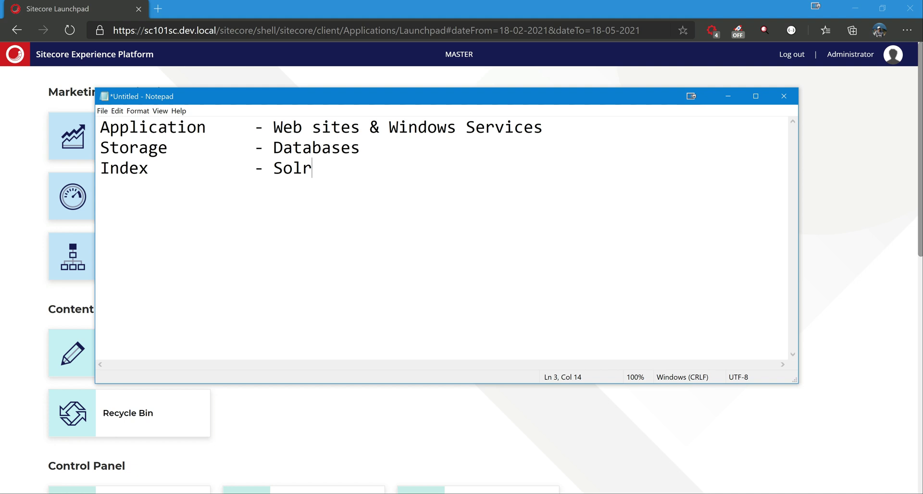
Step: Set the outline aside and launch IIS Manager via an 'inet' search
{"action": "left_click", "coordinate": [726, 96]}
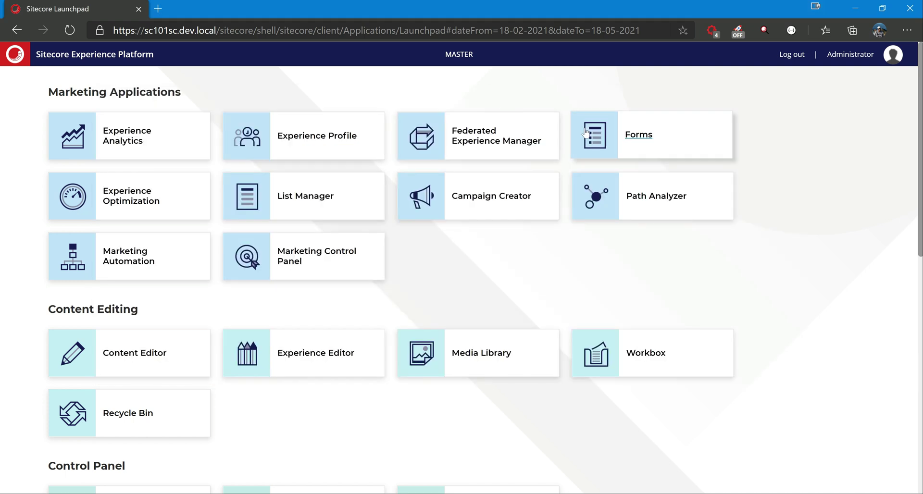
{"action": "key", "text": "super"}
{"action": "type", "text": "inet"}
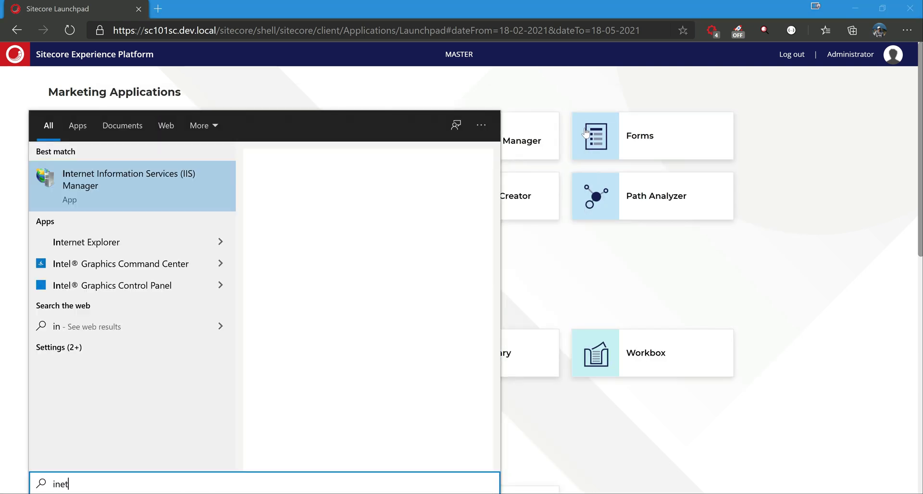
{"action": "key", "text": "Return"}
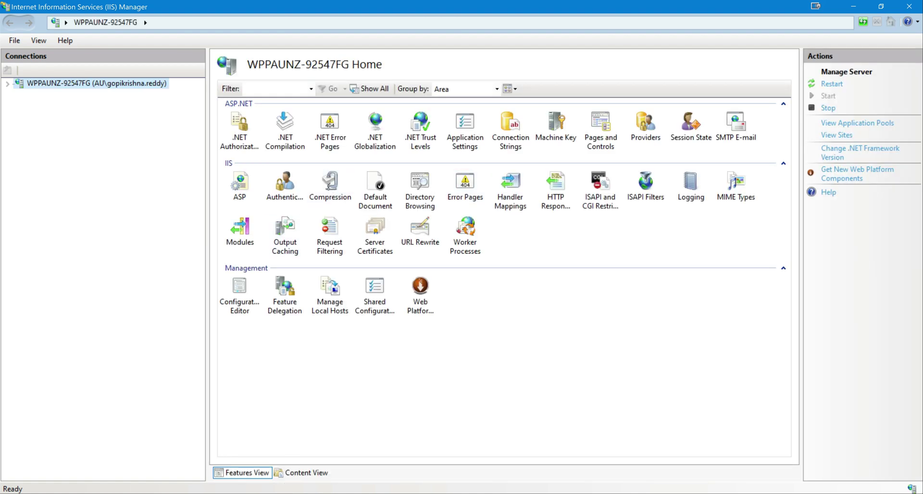
Step: Check the sc101 site name in the Launchpad address, then expand the server's Sites in IIS
{"action": "key", "text": "alt+Tab"}
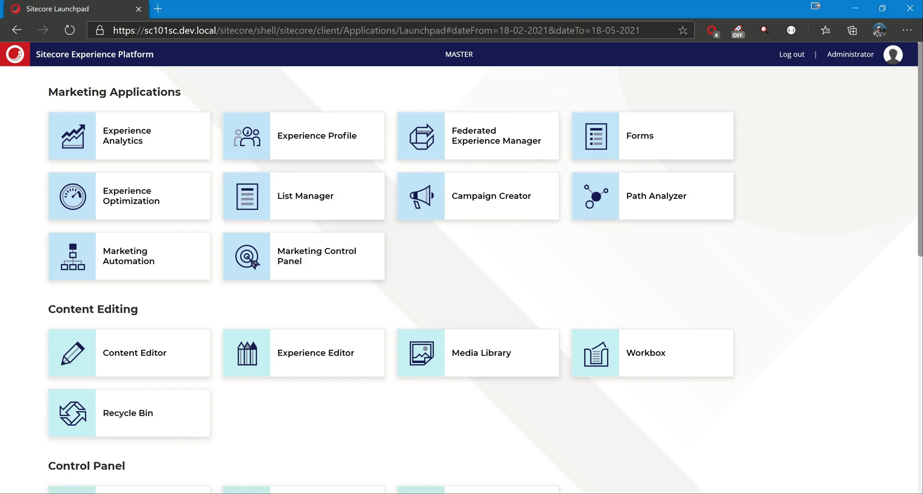
{"action": "left_click_drag", "start_coordinate": [146, 30], "coordinate": [169, 31]}
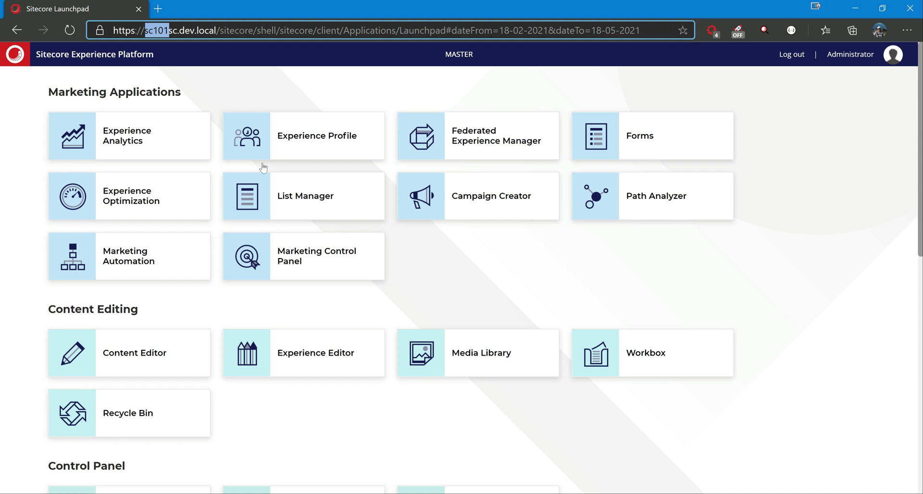
{"action": "left_click", "coordinate": [336, 421]}
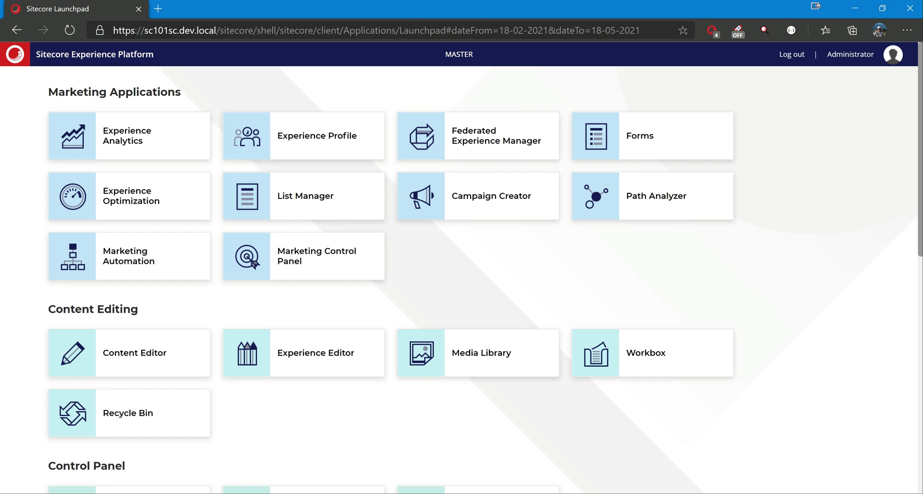
{"action": "key", "text": "alt+Tab"}
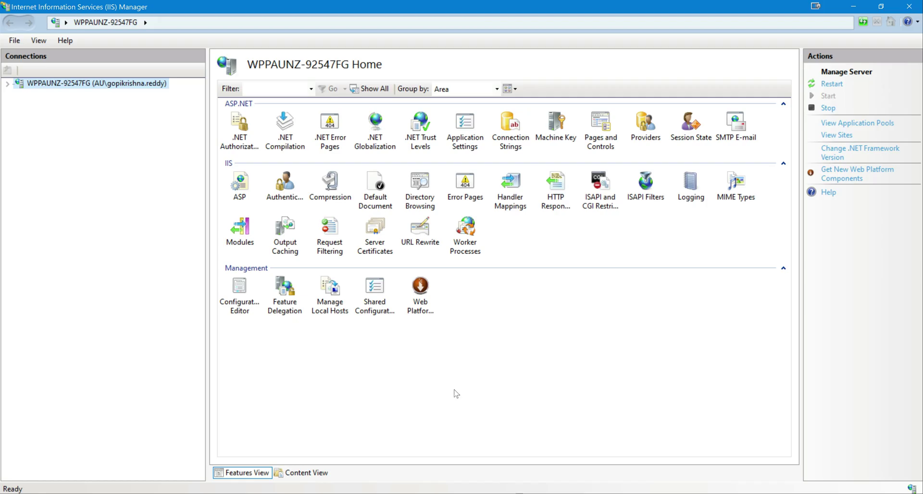
{"action": "left_click", "coordinate": [7, 84]}
{"action": "left_click", "coordinate": [19, 105]}
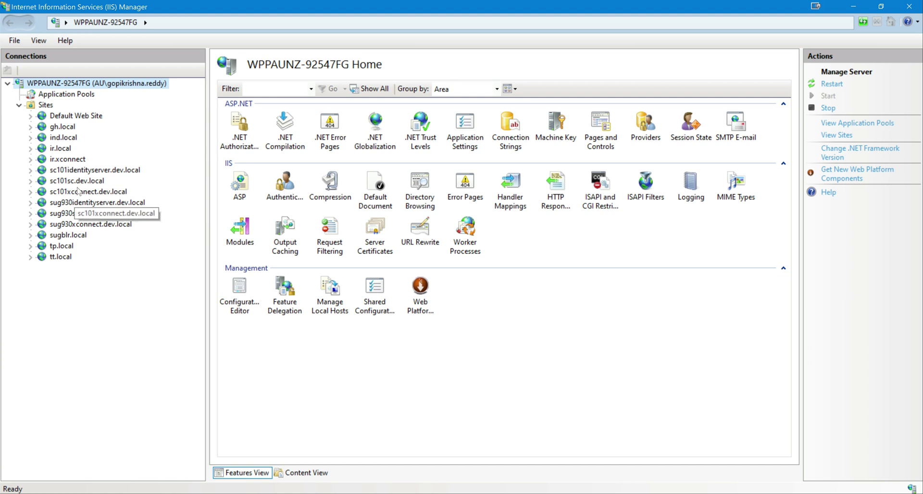
Step: Add an indented 'Sitecore Instance' line under Application
{"action": "key", "text": "alt+Tab"}
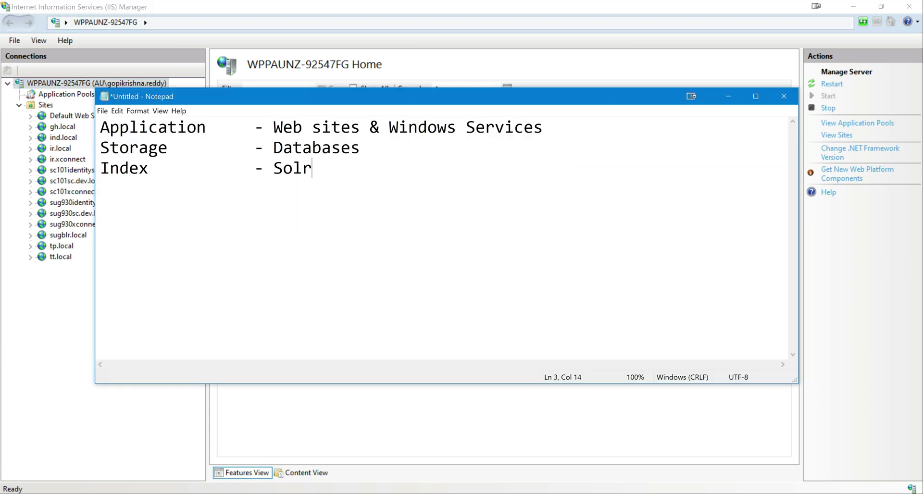
{"action": "left_click", "coordinate": [544, 127]}
{"action": "key", "text": "Return"}
{"action": "key", "text": "Tab"}
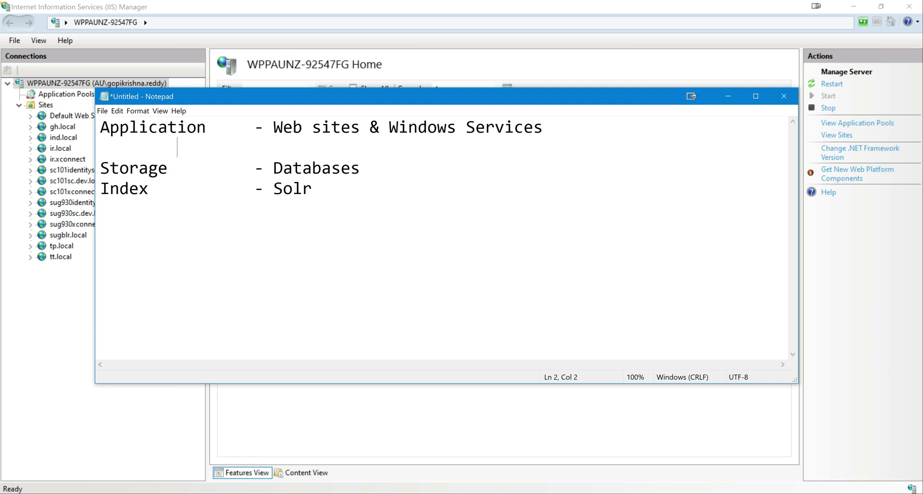
{"action": "type", "text": "Sitecore Instance"}
Step: Add indented 'Identity Server' and 'xConnect' lines below Sitecore Instance
{"action": "key", "text": "Return"}
{"action": "key", "text": "Tab"}
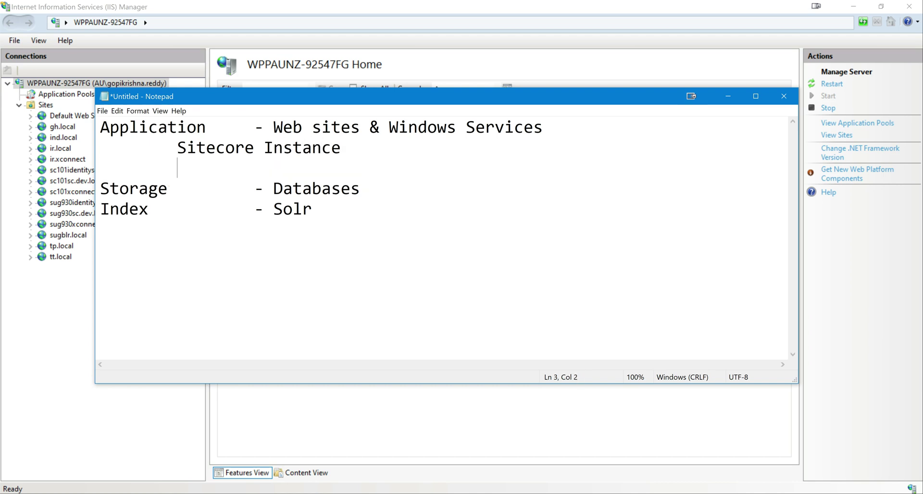
{"action": "type", "text": "Identity Server"}
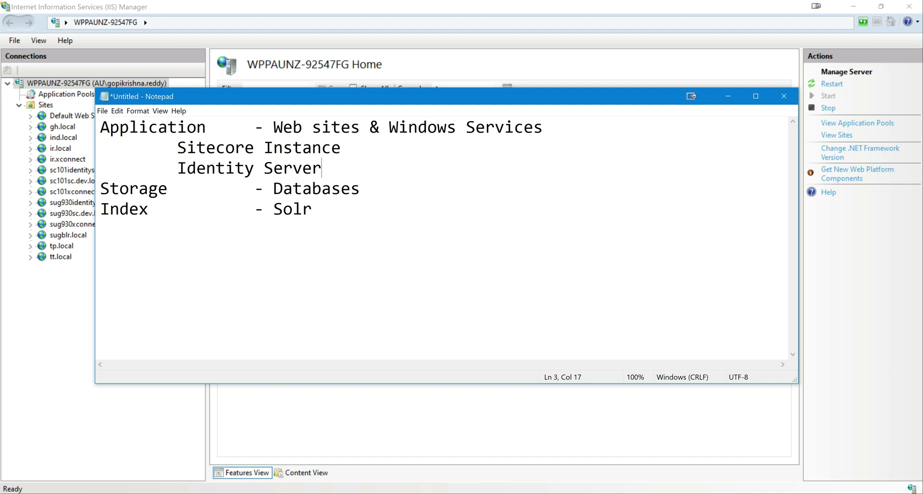
{"action": "key", "text": "Return"}
{"action": "key", "text": "Tab"}
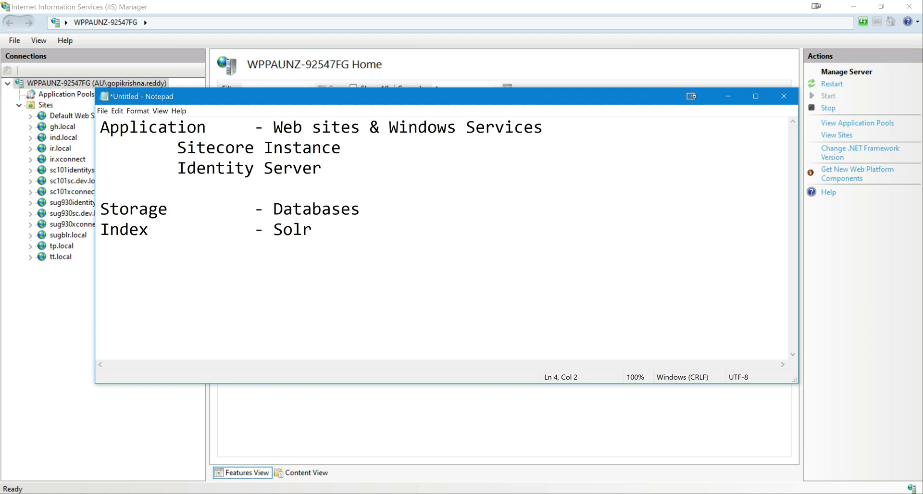
{"action": "type", "text": "xConnect"}
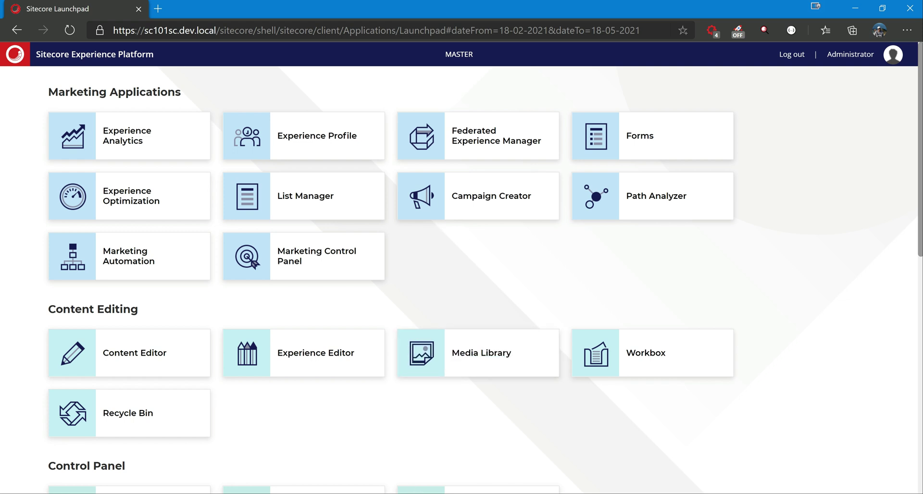
Step: Change the 'Identity Server' entry to 'Identity Server 4'
{"action": "key", "text": "alt+Tab"}
{"action": "key", "text": "Up"}
{"action": "key", "text": "ctrl+Left"}
{"action": "key", "text": "ctrl+shift+Right"}
{"action": "key", "text": "shift+Right"}
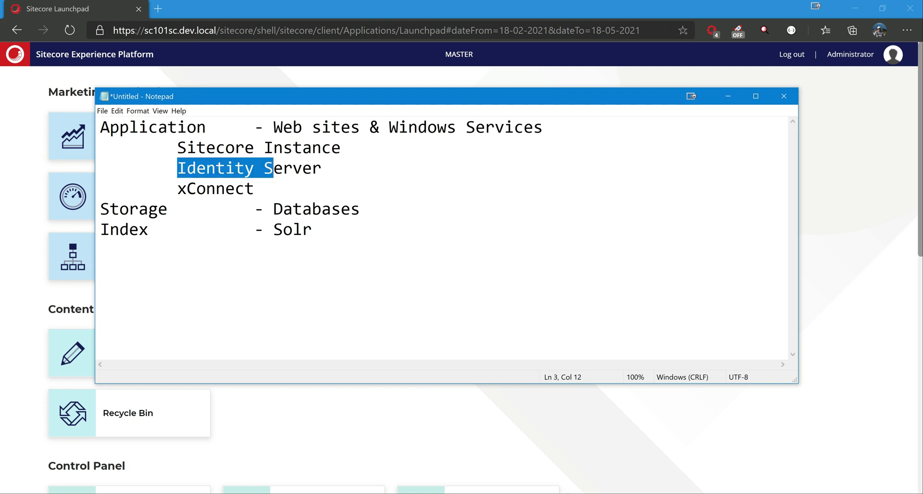
{"action": "key", "text": "shift+Right"}
{"action": "key", "text": "shift+Right"}
{"action": "key", "text": "shift+Right"}
{"action": "key", "text": "shift+Right"}
{"action": "key", "text": "shift+Right"}
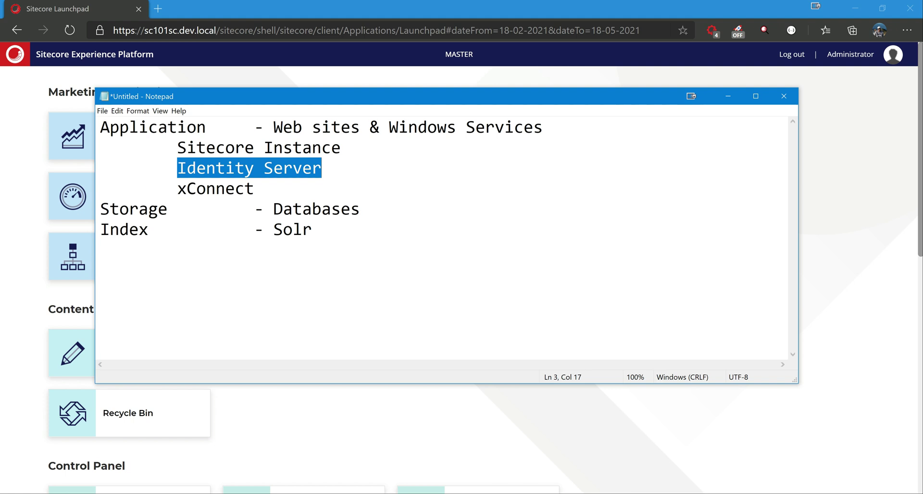
{"action": "key", "text": "Right"}
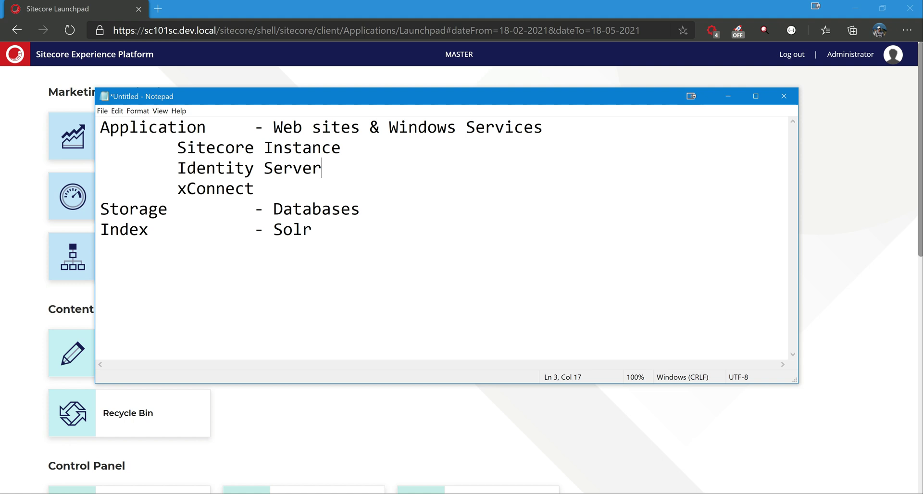
{"action": "type", "text": "4"}
Step: Highlight the Identity Server 4 line and the xConnect entry in the outline
{"action": "key", "text": "Home"}
{"action": "key", "text": "shift+End"}
{"action": "key", "text": "End"}
{"action": "key", "text": "Down"}
{"action": "key", "text": "ctrl+Left"}
{"action": "key", "text": "shift+End"}
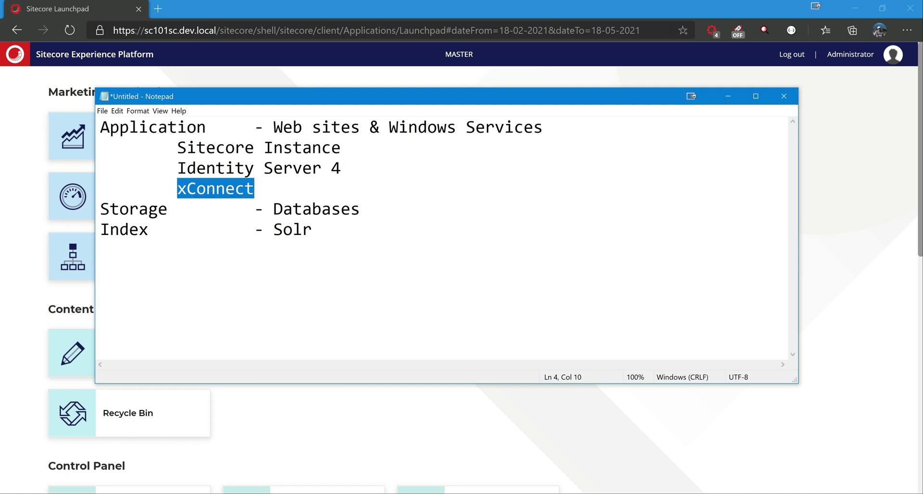
Step: Explore the sc101sc.dev.local site's folder from IIS Manager
{"action": "key", "text": "alt+Tab"}
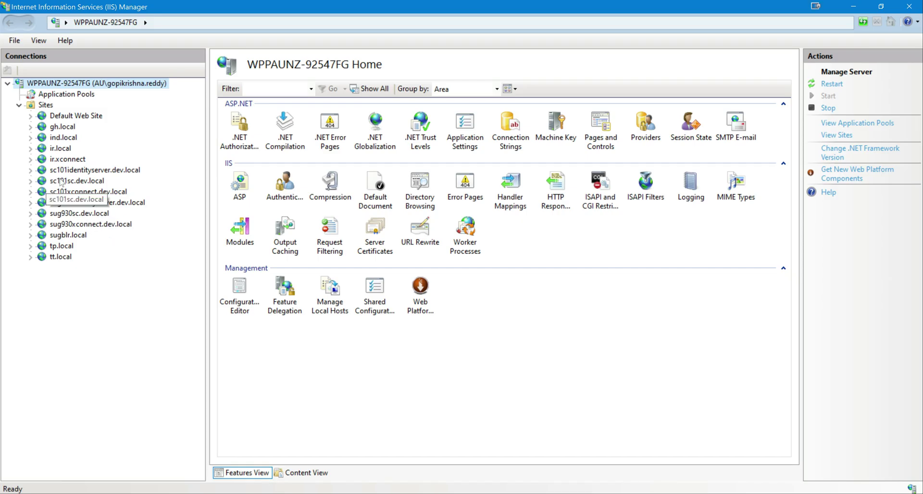
{"action": "right_click", "coordinate": [61, 182]}
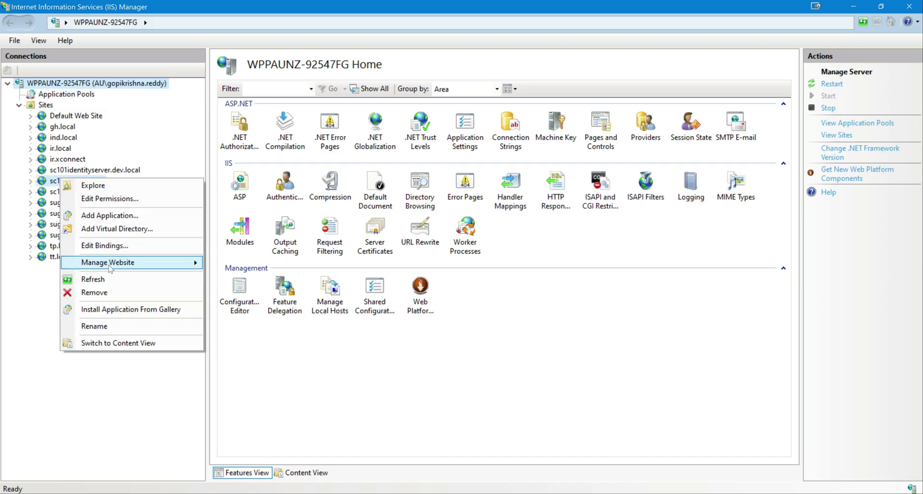
{"action": "left_click", "coordinate": [116, 187]}
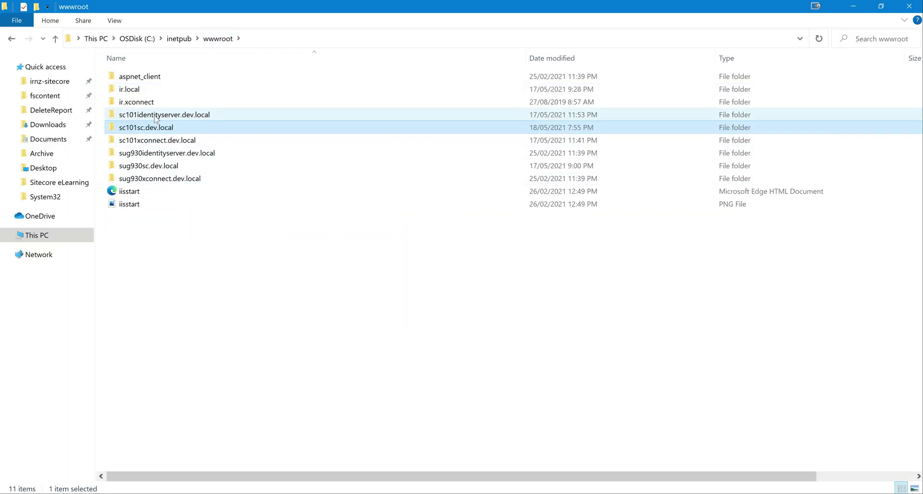
Step: Open the sc101xconnect.dev.local folder and return to wwwroot
{"action": "left_click", "coordinate": [156, 132]}
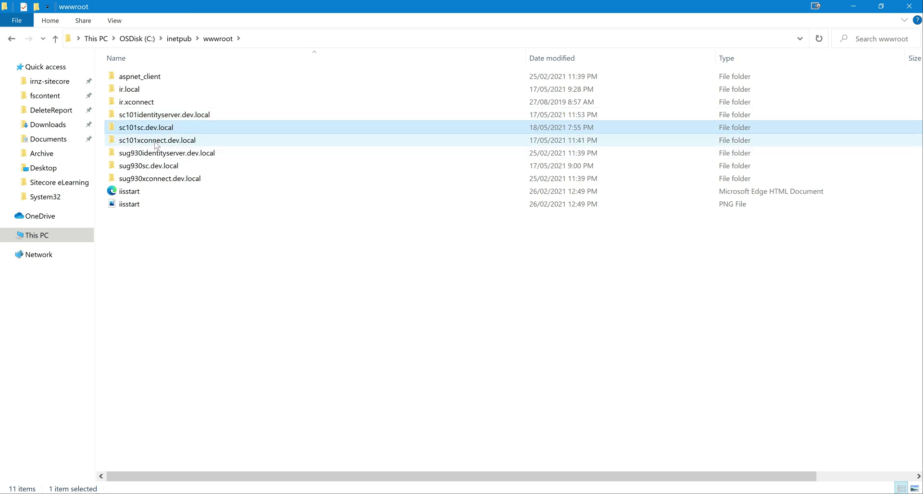
{"action": "left_click", "coordinate": [158, 143]}
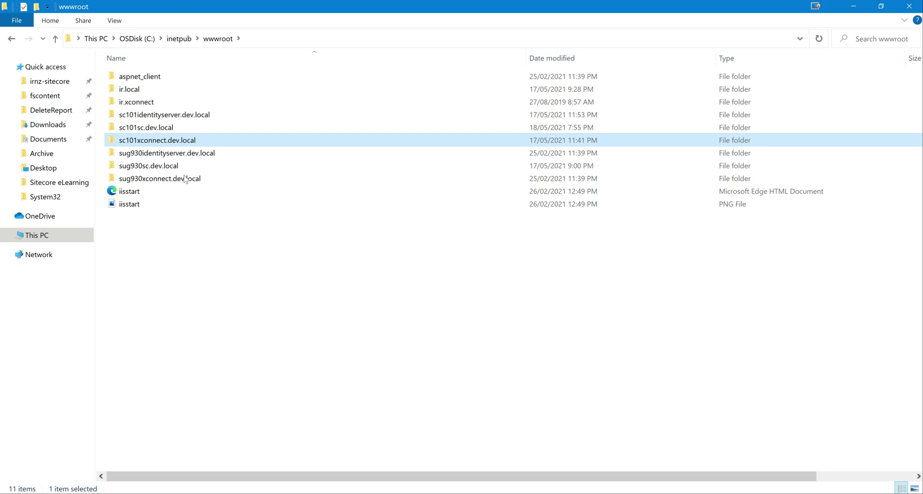
{"action": "left_click", "coordinate": [175, 144], "text": "ctrl"}
{"action": "left_click", "coordinate": [175, 144]}
{"action": "key", "text": "Return"}
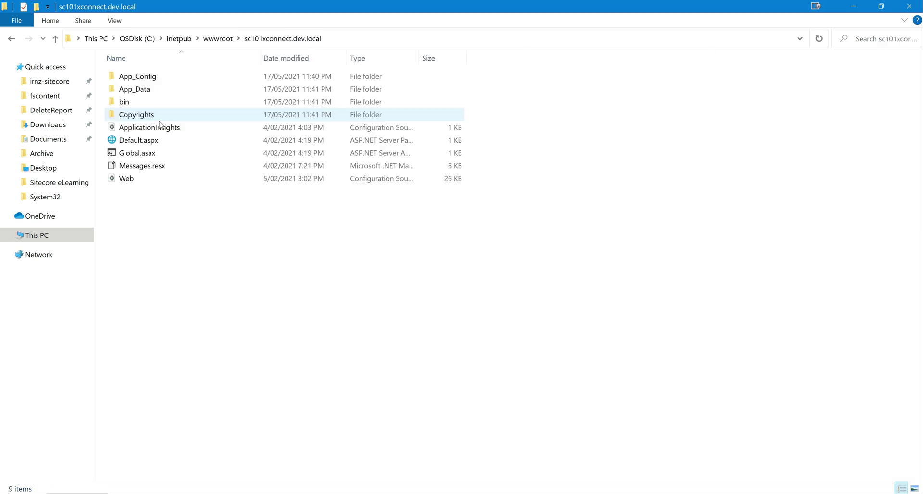
{"action": "key", "text": "alt+Left"}
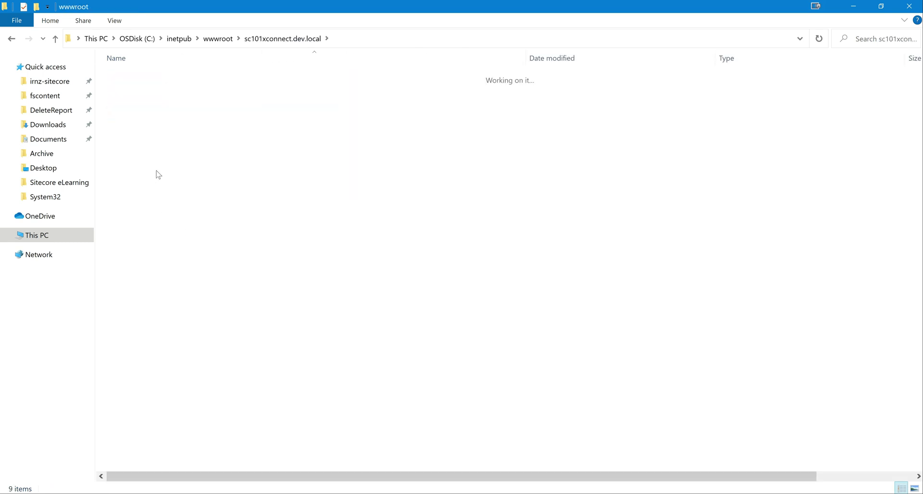
Step: Browse sc101identityserver.dev.local's sitecoreruntime folder, then go back to wwwroot
{"action": "double_click", "coordinate": [153, 119]}
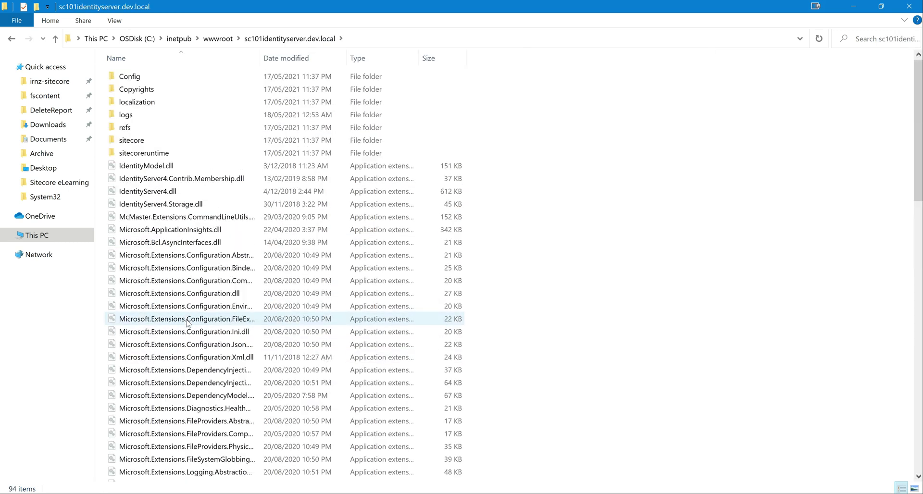
{"action": "left_click", "coordinate": [218, 39]}
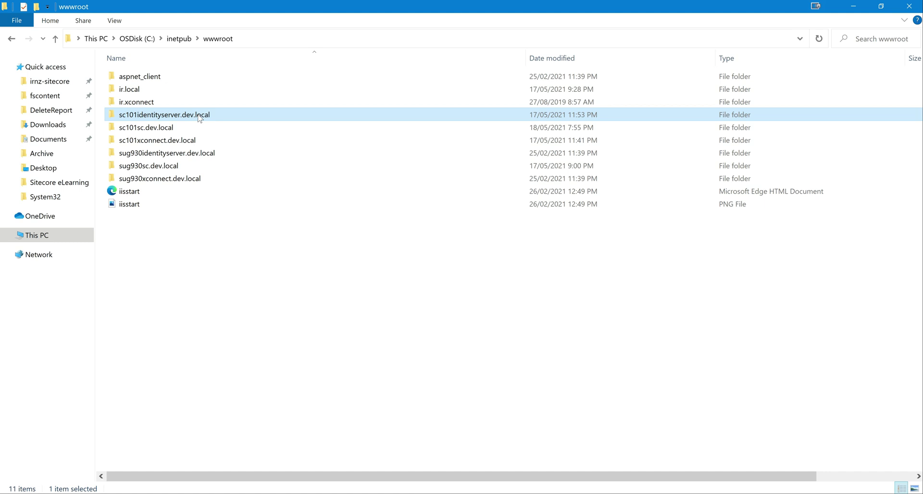
{"action": "double_click", "coordinate": [170, 119]}
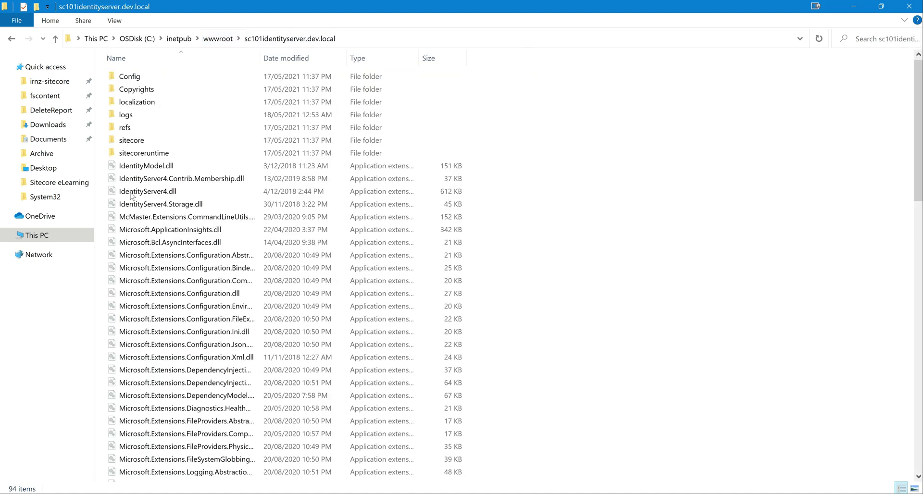
{"action": "left_click", "coordinate": [140, 157]}
{"action": "double_click", "coordinate": [139, 157]}
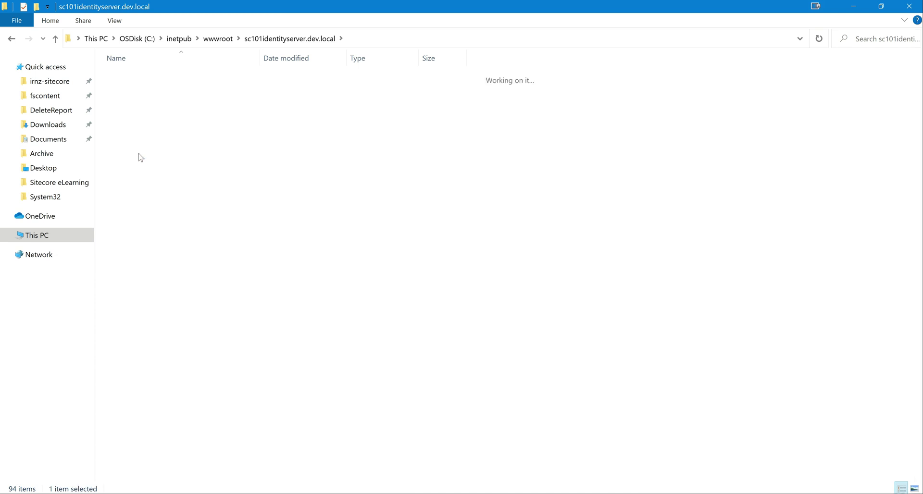
{"action": "left_click", "coordinate": [218, 39]}
Step: Inspect the App_Data folders of sc101sc and sc101xconnect, ending in wwwroot
{"action": "double_click", "coordinate": [149, 128]}
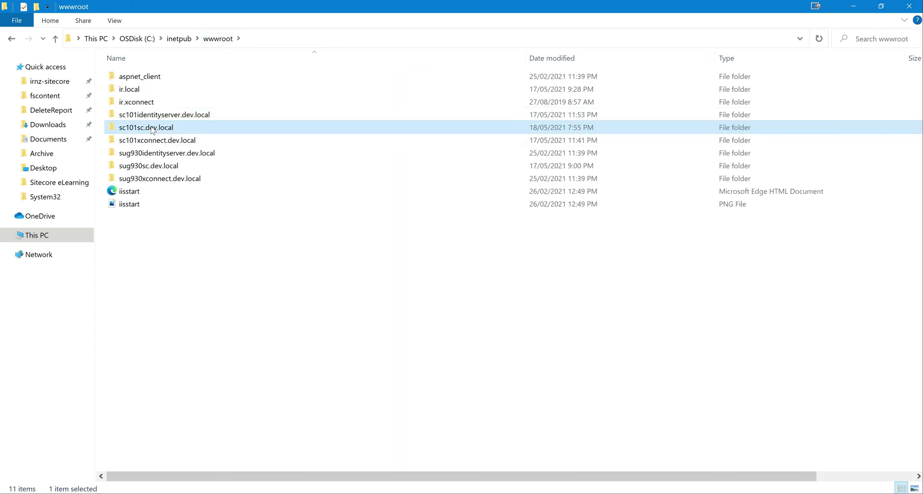
{"action": "double_click", "coordinate": [142, 105]}
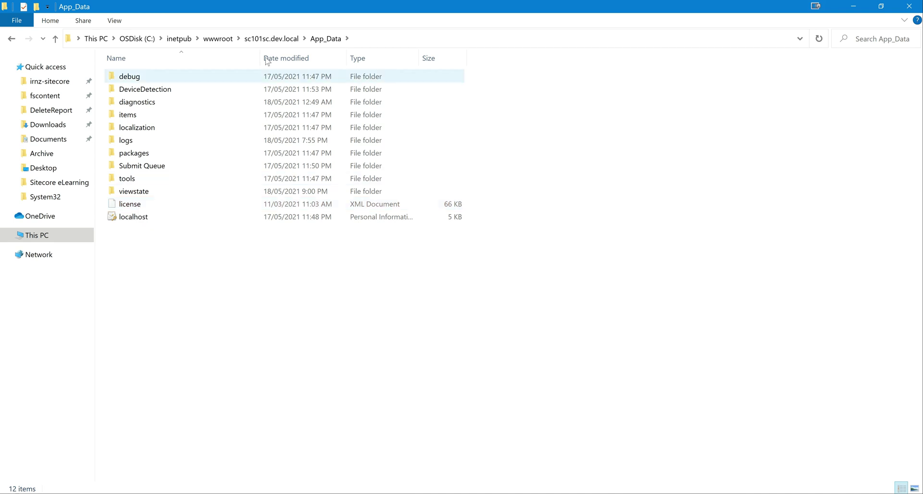
{"action": "left_click", "coordinate": [216, 38]}
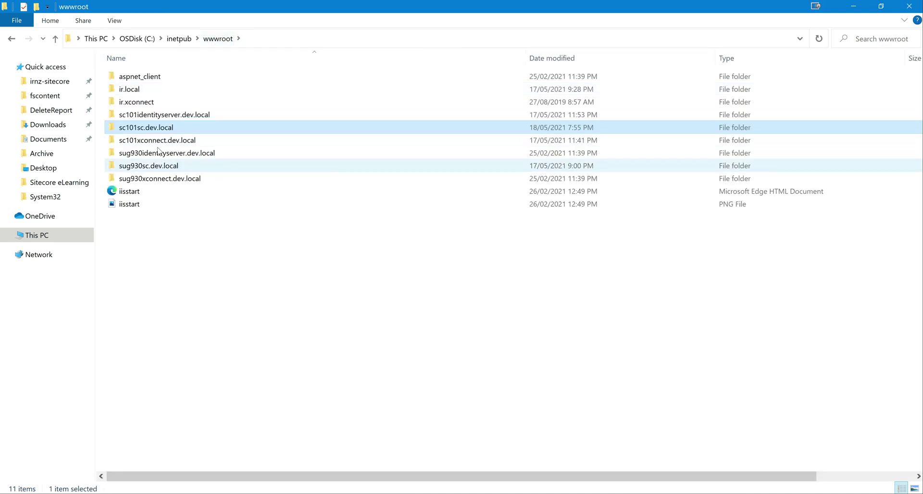
{"action": "double_click", "coordinate": [156, 143]}
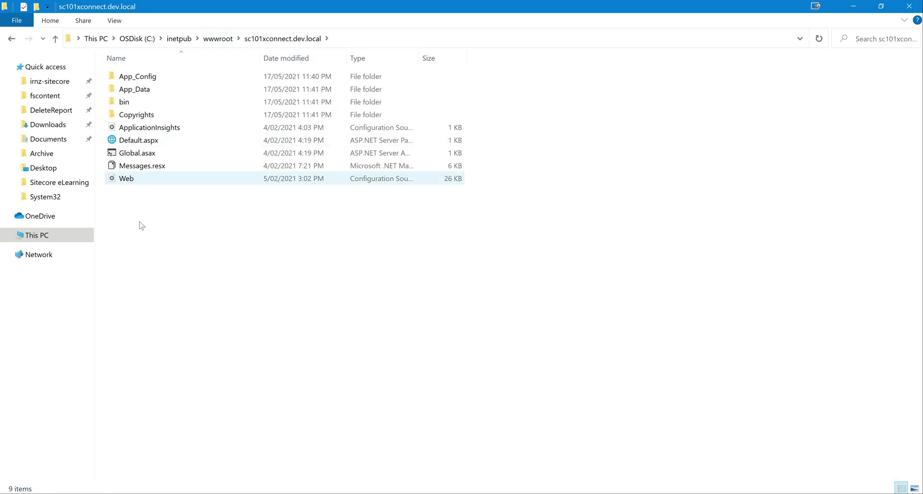
{"action": "left_click", "coordinate": [147, 89]}
{"action": "double_click", "coordinate": [147, 88]}
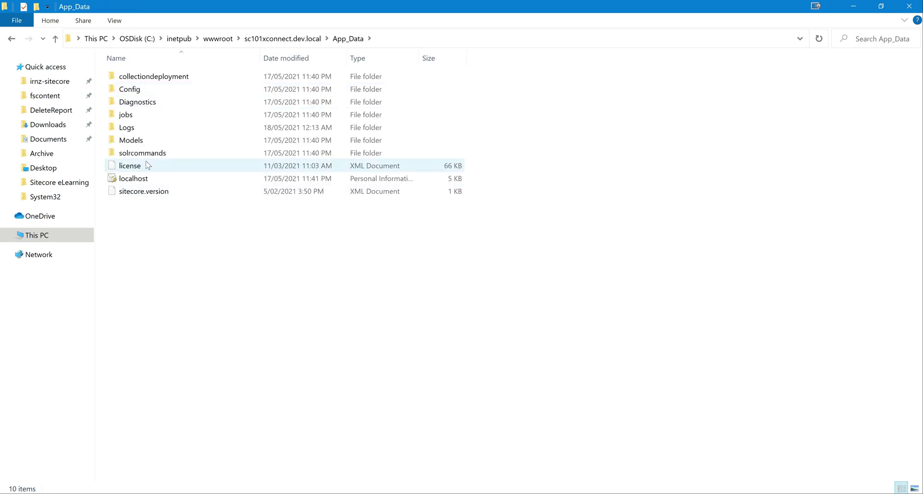
{"action": "left_click", "coordinate": [214, 41]}
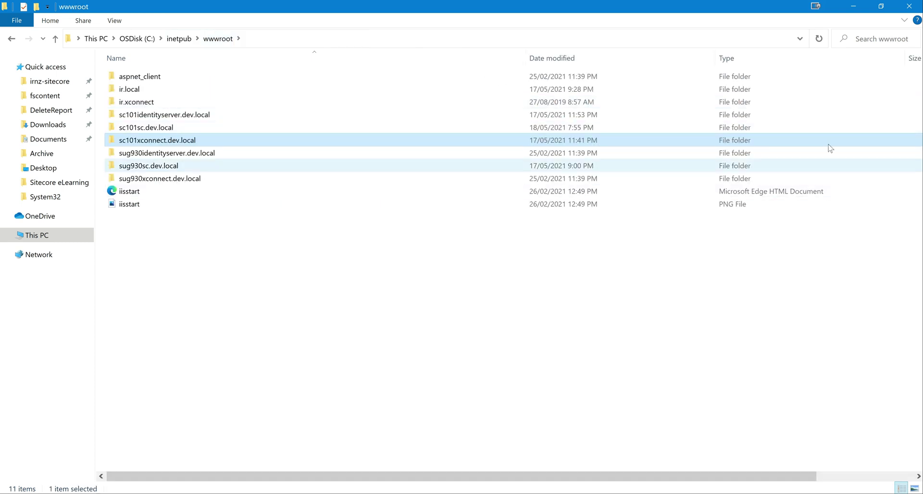
Step: Insert a blank line after xConnect in the outline, then start a Windows search
{"action": "left_click", "coordinate": [851, 7]}
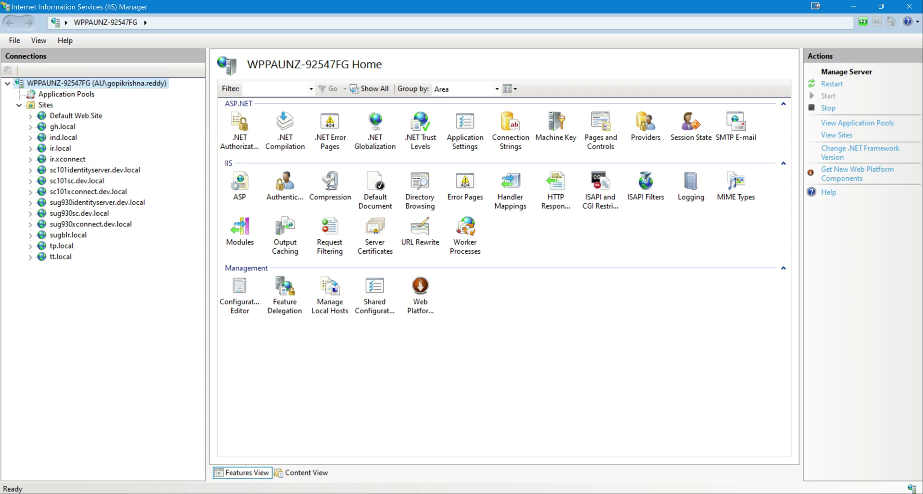
{"action": "key", "text": "alt+Tab"}
{"action": "key", "text": "Right"}
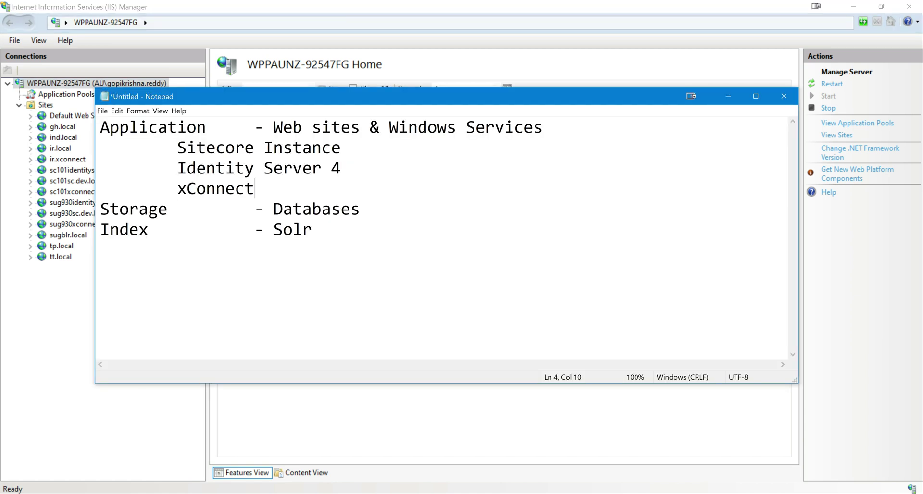
{"action": "key", "text": "Return"}
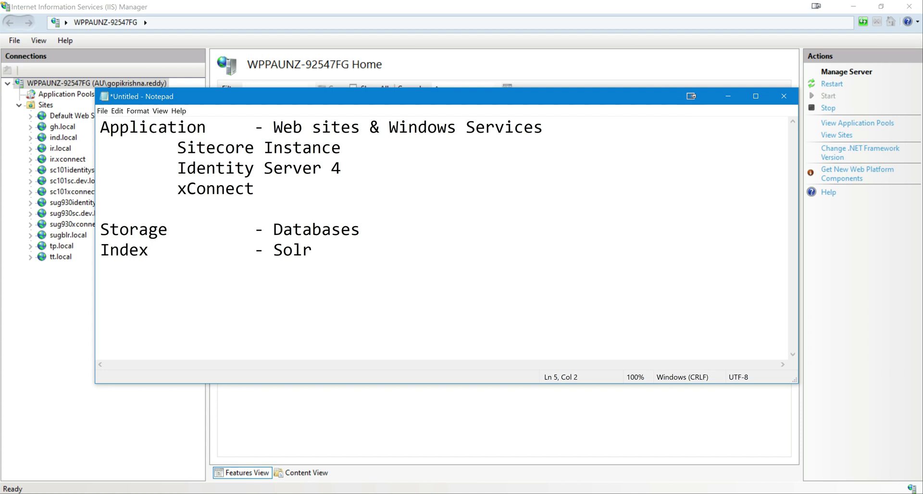
{"action": "key", "text": "alt+Tab"}
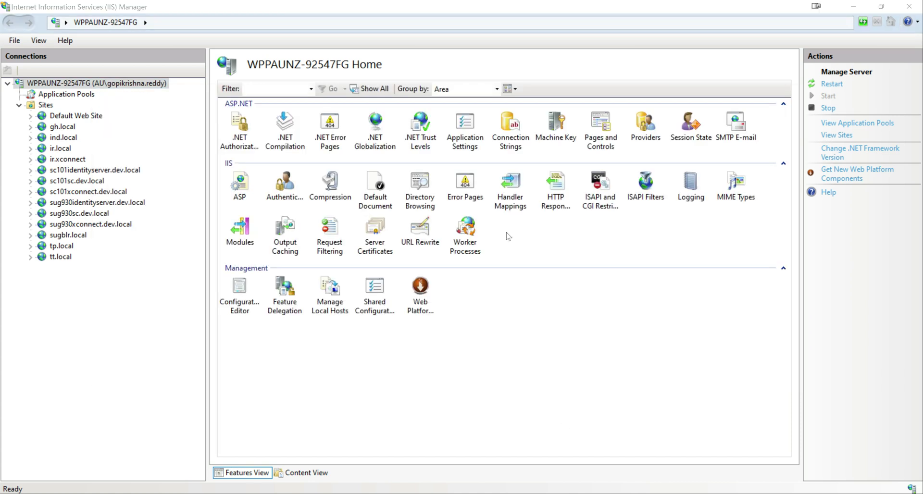
{"action": "key", "text": "super"}
Step: Launch Services and jump to the Sitecore entries with 'si'
{"action": "type", "text": "service"}
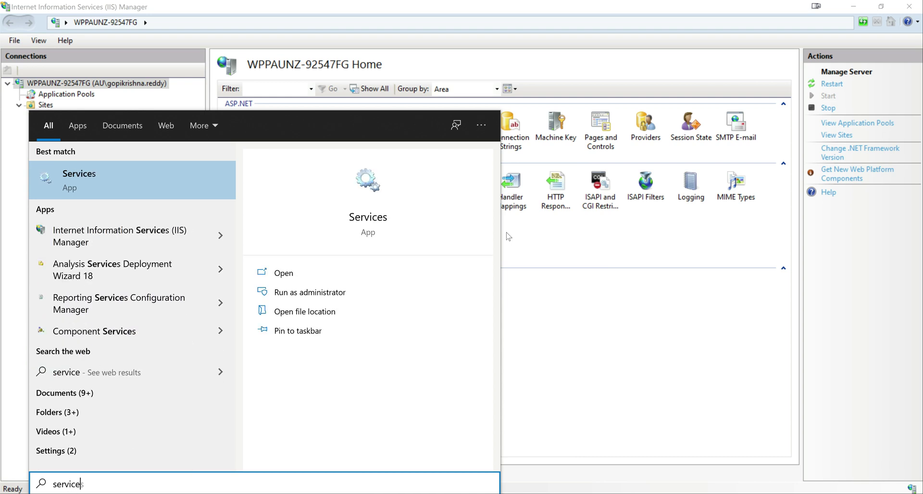
{"action": "key", "text": "Return"}
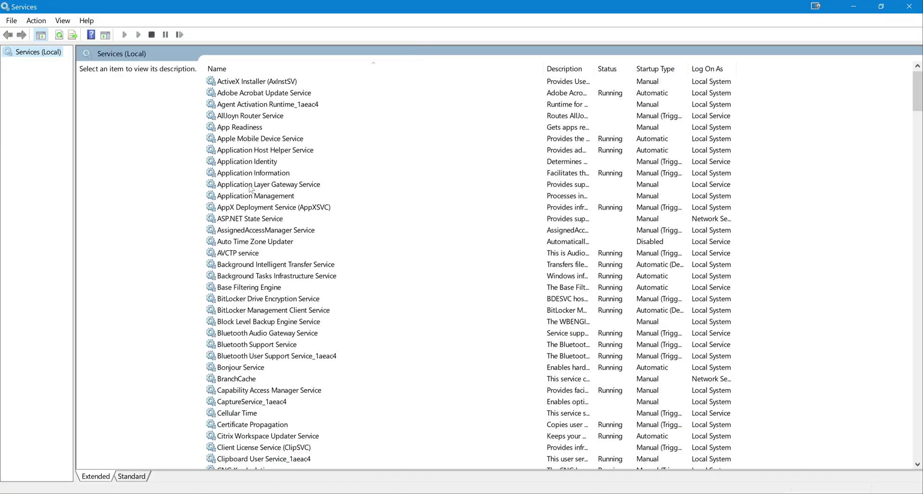
{"action": "left_click", "coordinate": [250, 186]}
{"action": "type", "text": "si"}
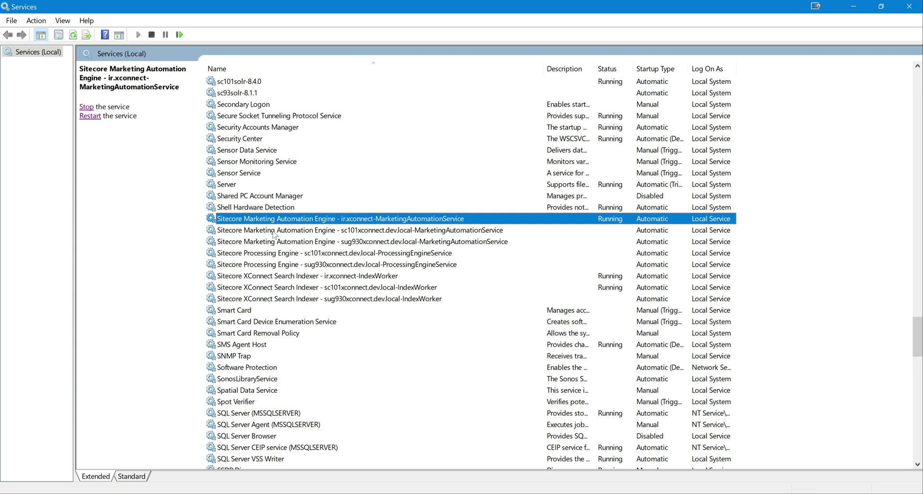
Step: Check the sc101xconnect Marketing Automation, Processing Engine and Search Indexer service statuses
{"action": "left_click", "coordinate": [365, 233]}
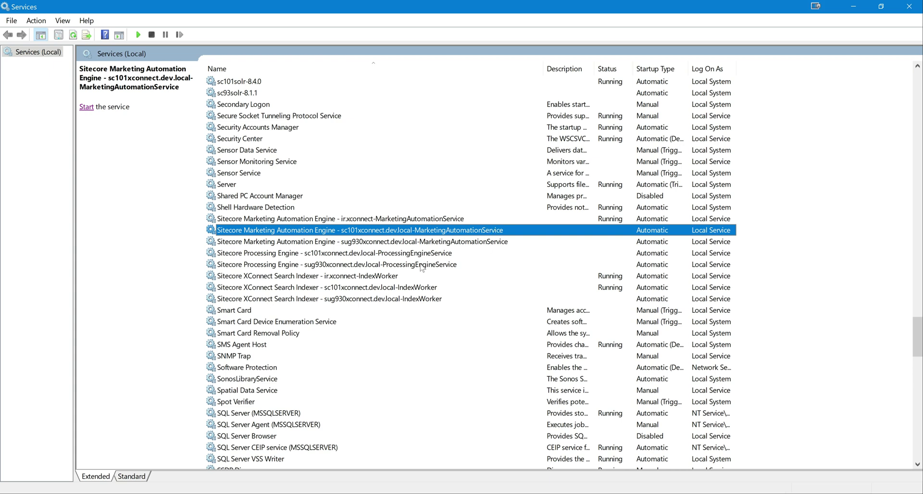
{"action": "left_click", "coordinate": [397, 255]}
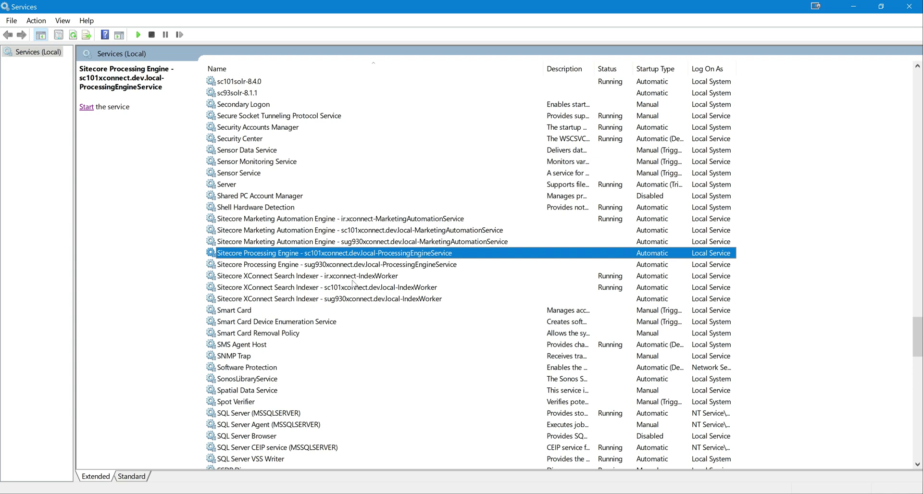
{"action": "left_click", "coordinate": [391, 288]}
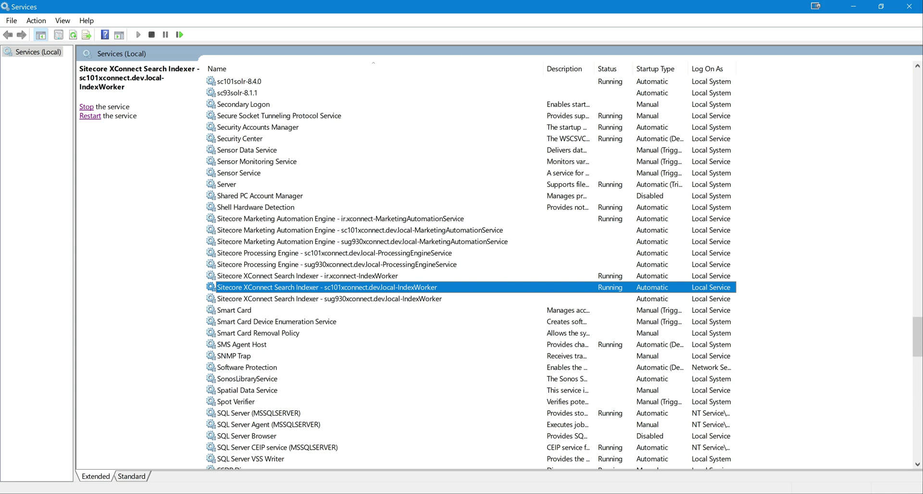
Step: Add 'Marketing Automation Service' and 'Processing Engine Service' lines under Application
{"action": "key", "text": "alt+Tab"}
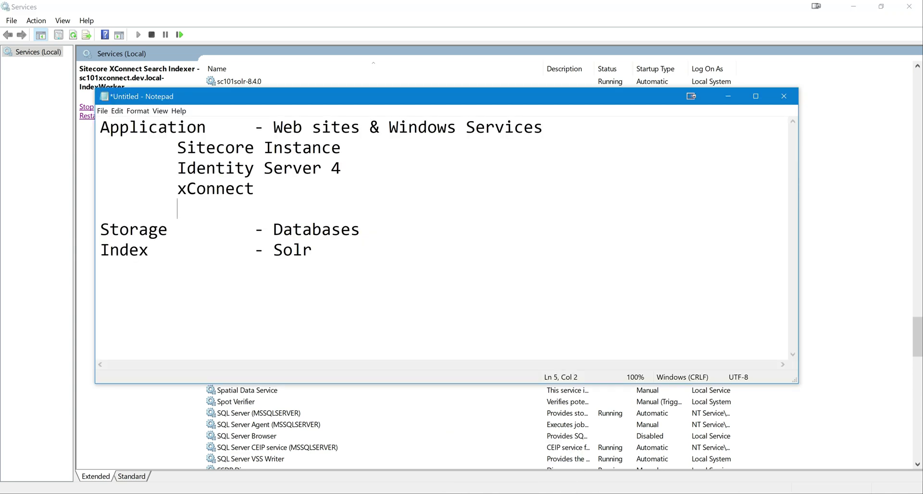
{"action": "type", "text": "Marketing Aut"}
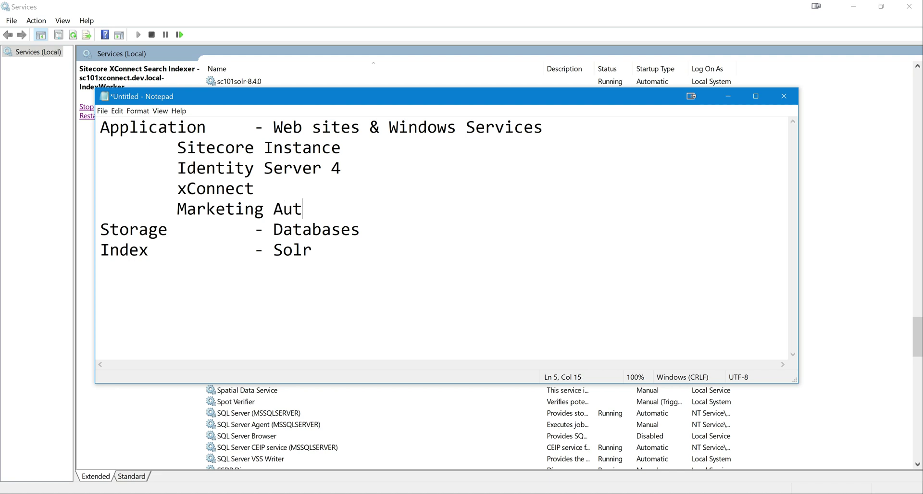
{"action": "type", "text": "omation Ser"}
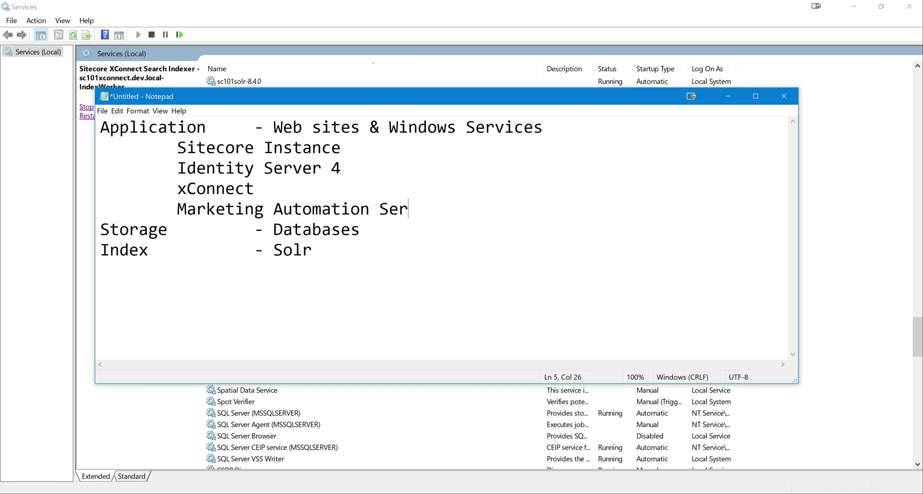
{"action": "type", "text": "vice"}
{"action": "key", "text": "Return"}
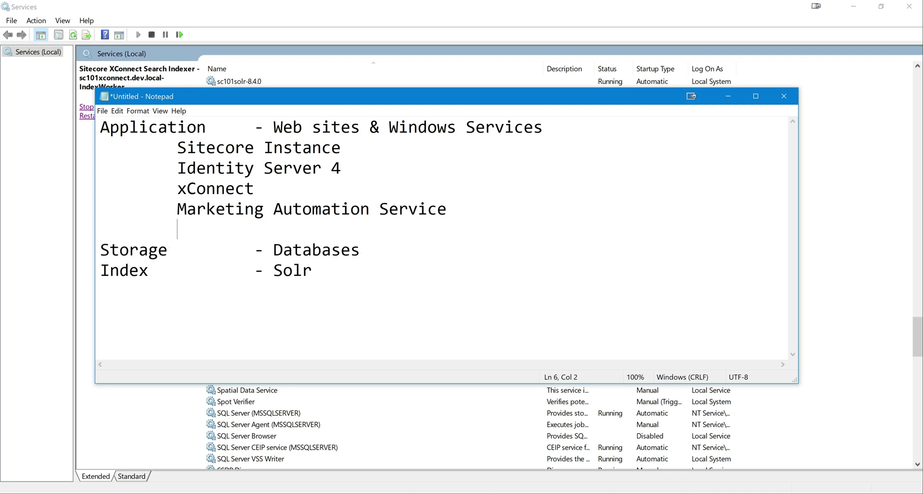
{"action": "type", "text": "Process"}
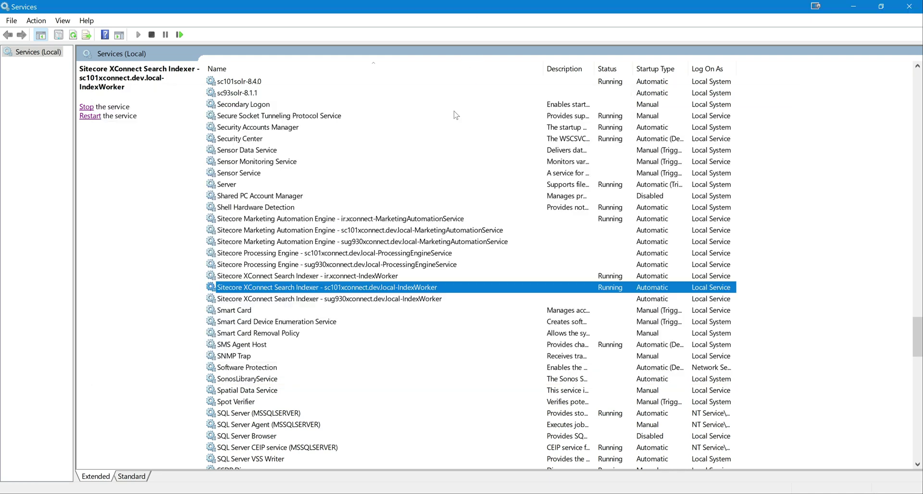
{"action": "left_click", "coordinate": [470, 10]}
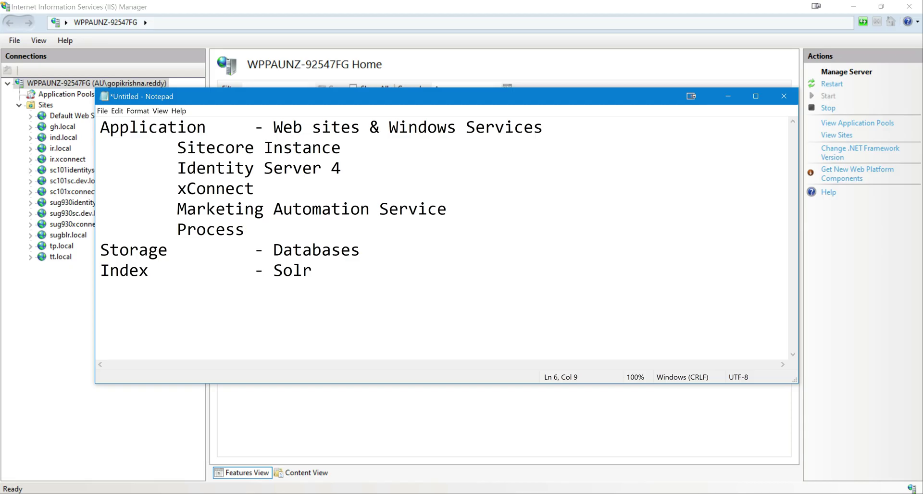
{"action": "type", "text": "ing Engi"}
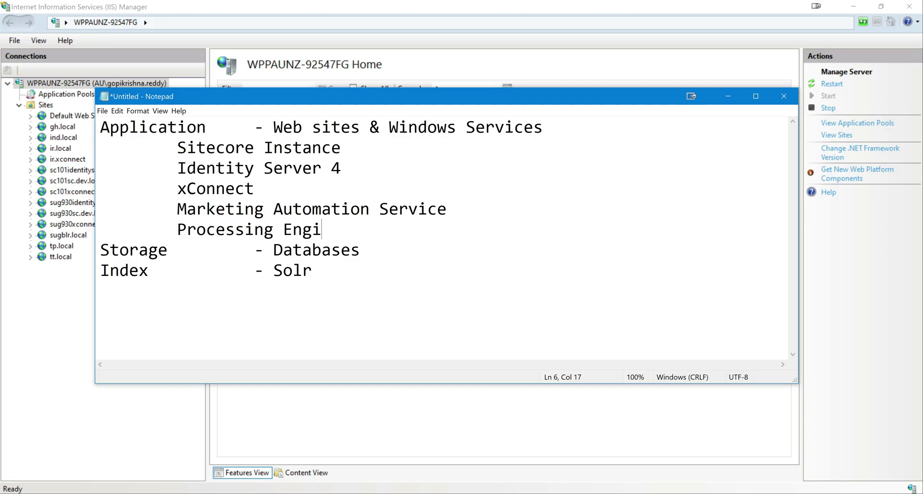
{"action": "type", "text": "ne Servi"}
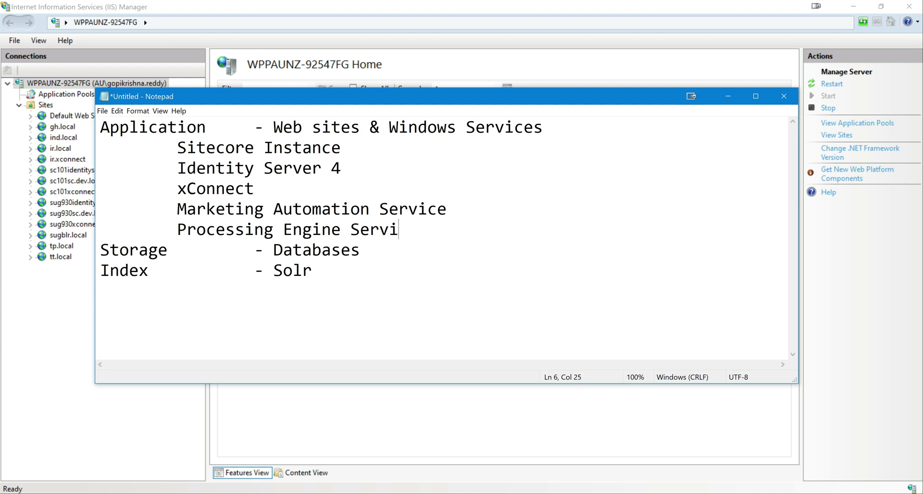
{"action": "type", "text": "ce"}
Step: Add 'xConnect Index worker' and a blank line before Storage - Databases
{"action": "key", "text": "Return"}
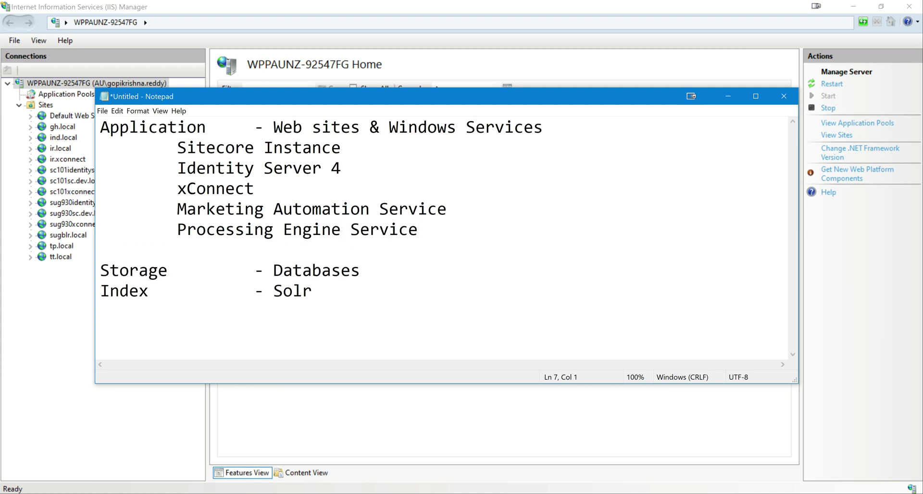
{"action": "type", "text": "xConnect Index worket"}
{"action": "key", "text": "BackSpace"}
{"action": "type", "text": "r"}
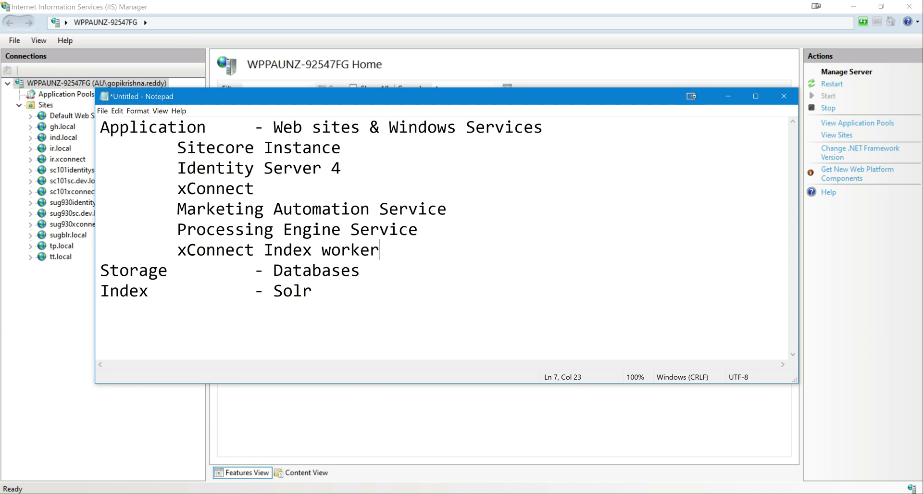
{"action": "key", "text": "Return"}
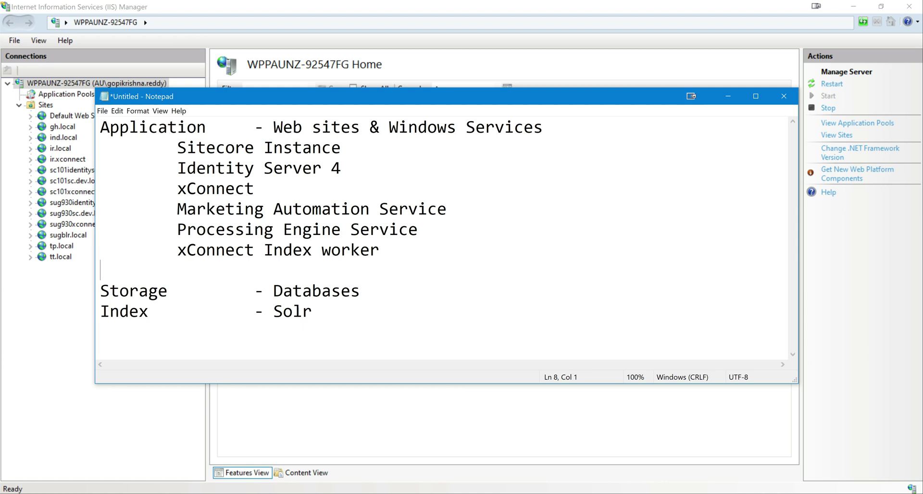
{"action": "key", "text": "End"}
Step: Add an indented '- Content' entry under Storage - Databases
{"action": "key", "text": "Return"}
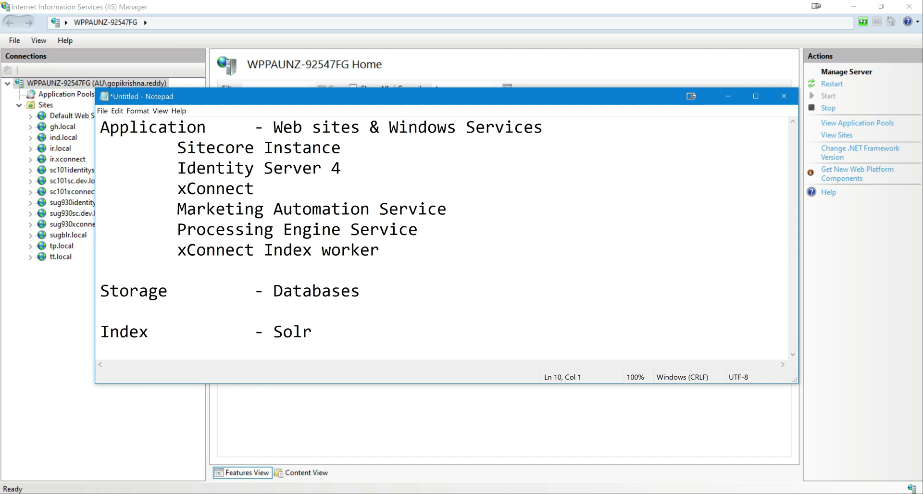
{"action": "left_click_drag", "start_coordinate": [177, 147], "coordinate": [254, 189]}
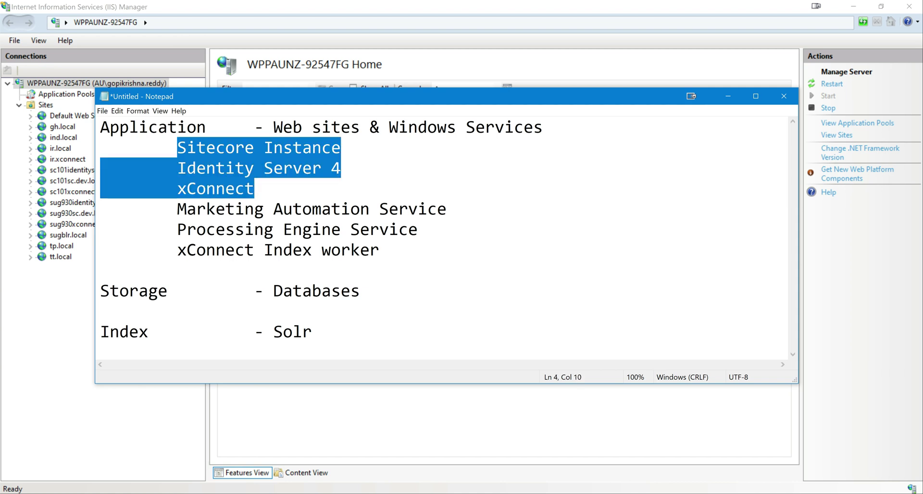
{"action": "left_click", "coordinate": [177, 168]}
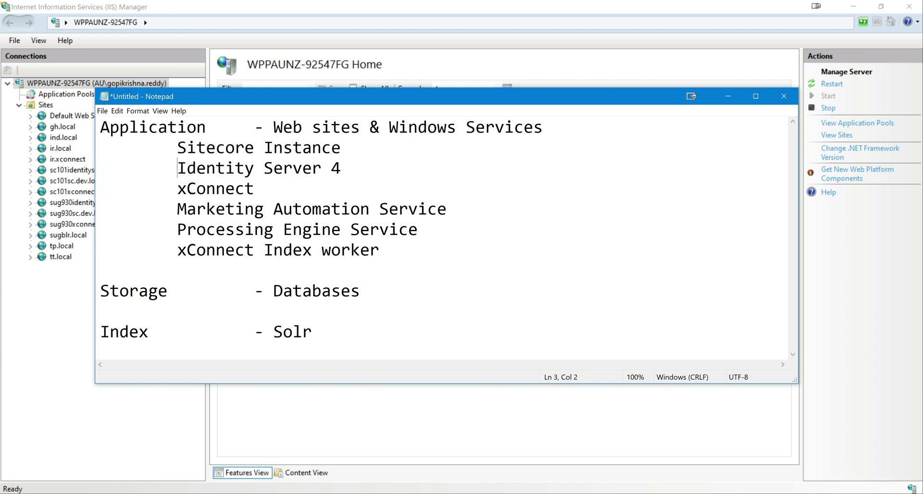
{"action": "left_click_drag", "start_coordinate": [177, 148], "coordinate": [225, 168]}
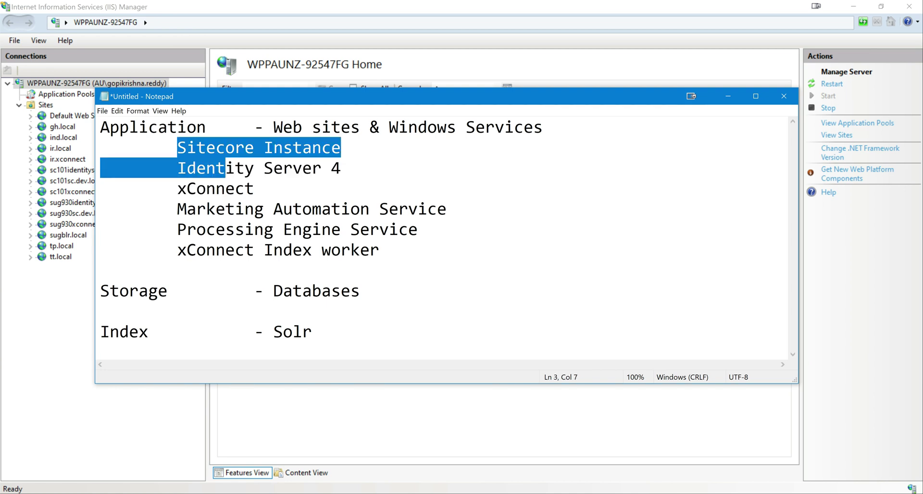
{"action": "left_click", "coordinate": [101, 311]}
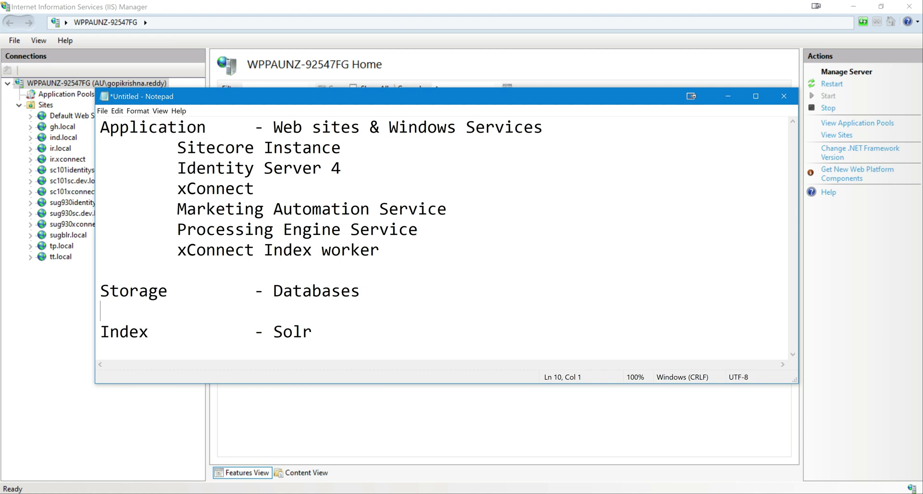
{"action": "key", "text": "Tab"}
{"action": "type", "text": "- Content"}
Step: Add an indented '- Analytics' entry below Content
{"action": "key", "text": "Return"}
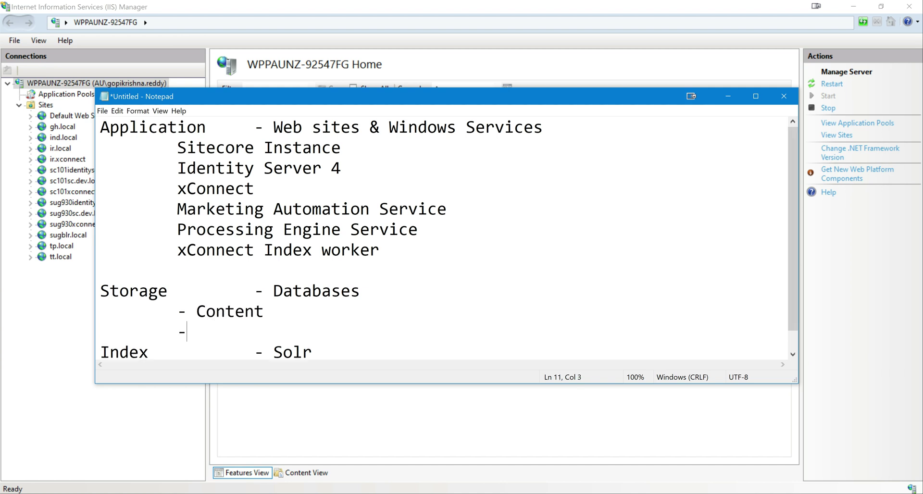
{"action": "key", "text": "Tab"}
{"action": "type", "text": "- Ana"}
{"action": "type", "text": "i"}
{"action": "key", "text": "BackSpace"}
{"action": "type", "text": "tics"}
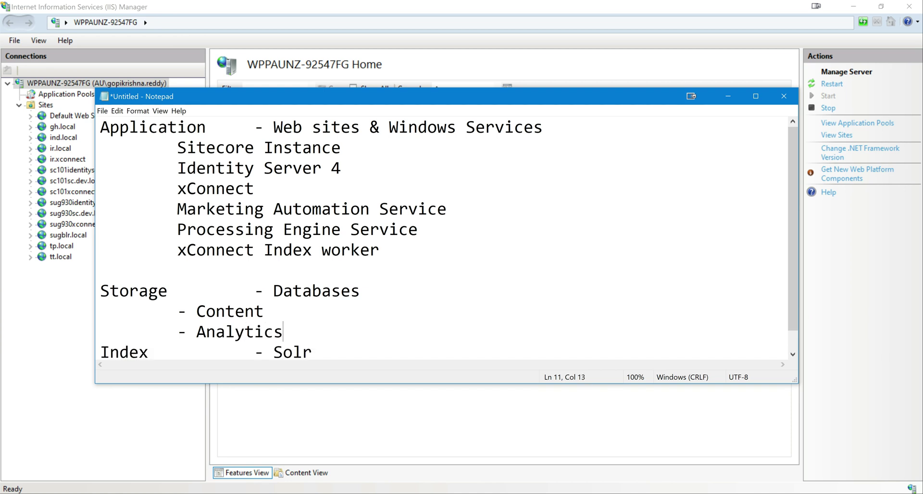
{"action": "key", "text": "super"}
Step: Search 'ssms' and run SQL Server Management Studio 18 as administrator
{"action": "type", "text": "ssms"}
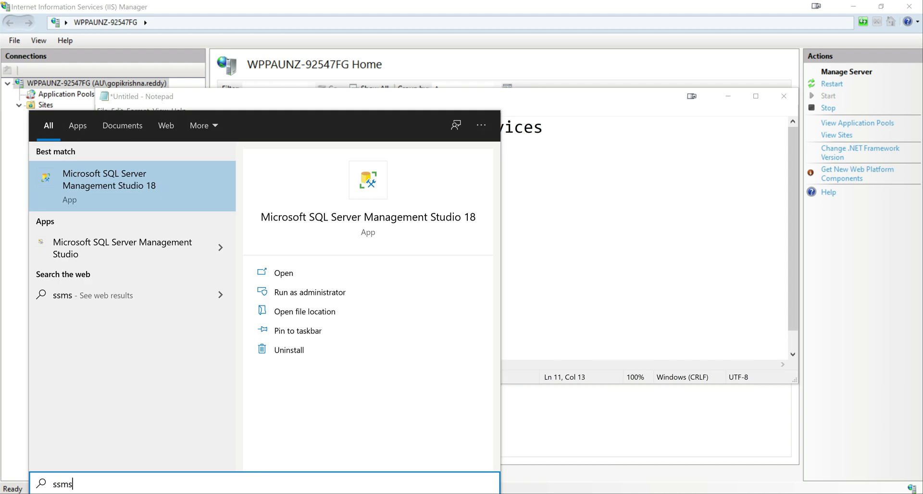
{"action": "key", "text": "Tab"}
{"action": "key", "text": "Down"}
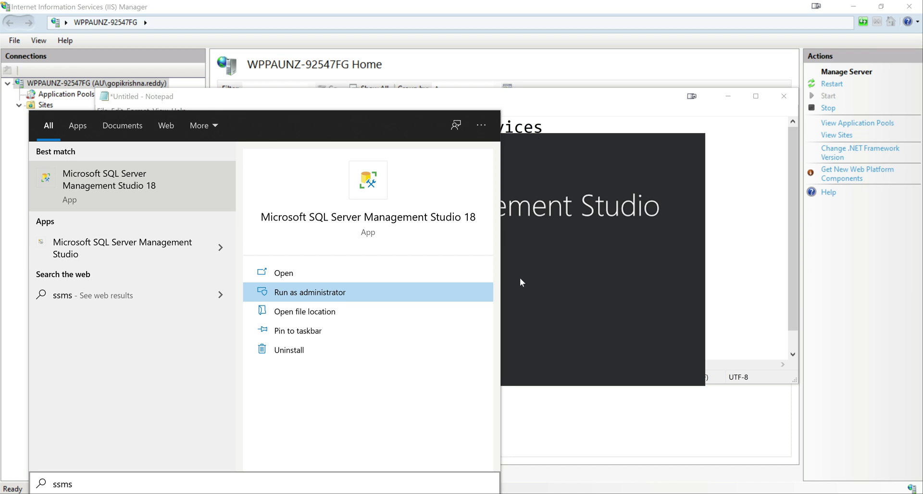
{"action": "left_click", "coordinate": [594, 314]}
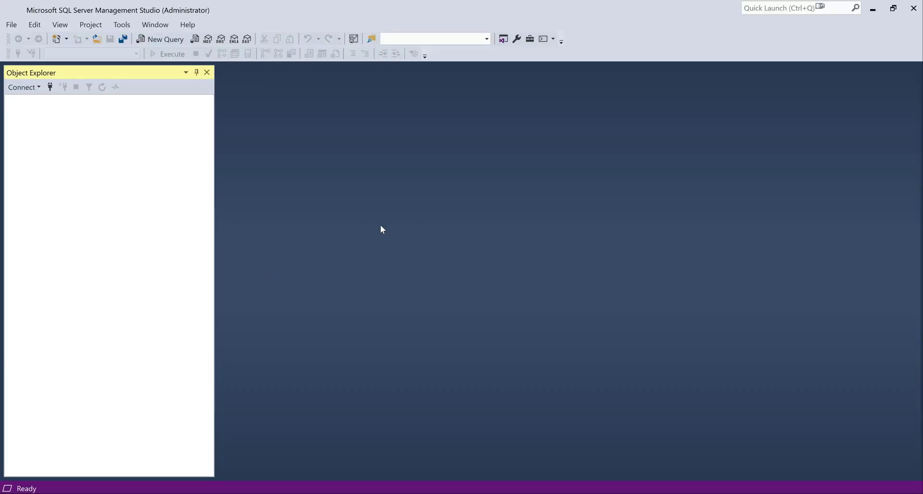
Step: Connect to the local SQL Server and expand its Databases list
{"action": "left_click", "coordinate": [418, 267]}
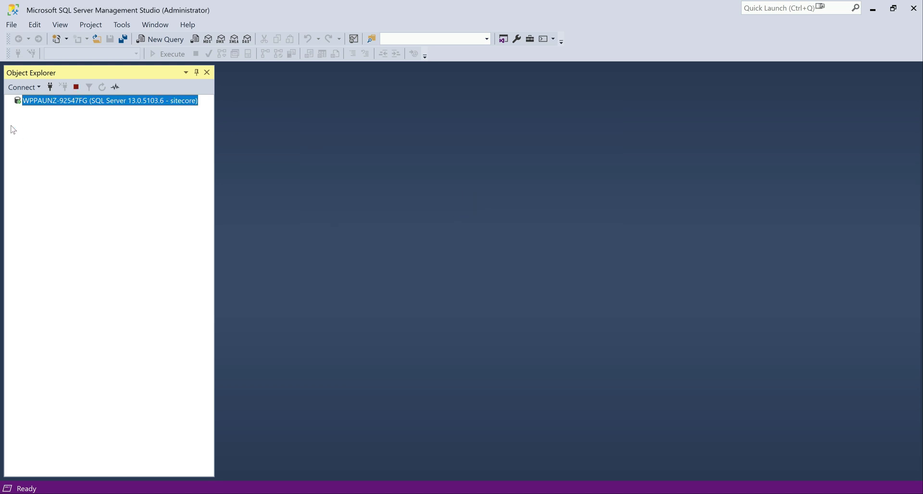
{"action": "left_click", "coordinate": [17, 112]}
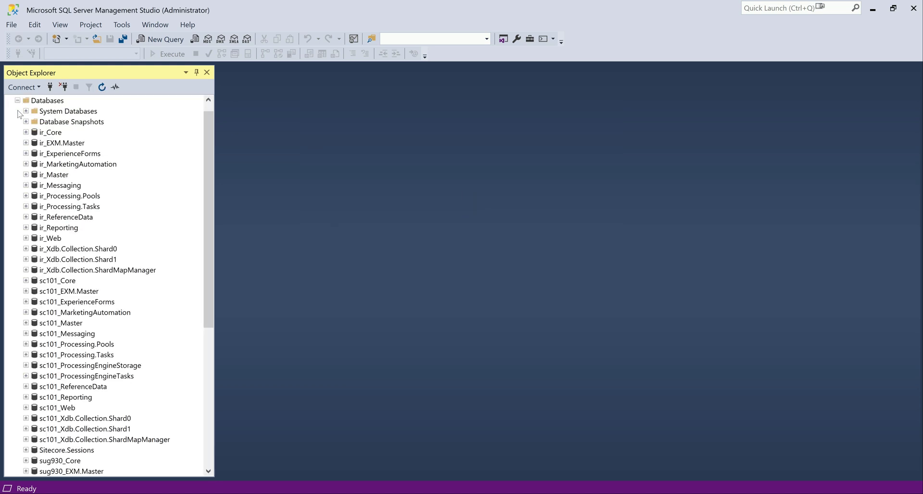
{"action": "scroll", "coordinate": [116, 172], "scroll_direction": "down", "scroll_amount": 5}
{"action": "scroll", "coordinate": [116, 172], "scroll_direction": "down", "scroll_amount": 3}
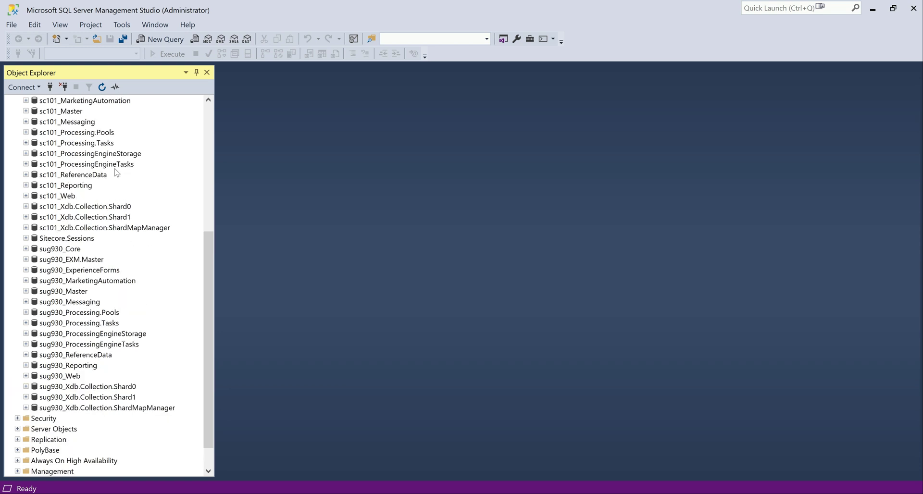
{"action": "scroll", "coordinate": [118, 173], "scroll_direction": "up", "scroll_amount": 5}
Step: Select the sc101_Core, sc101_Master and sc101_Processing.Pools databases, ending back on sc101_Core
{"action": "left_click", "coordinate": [52, 198]}
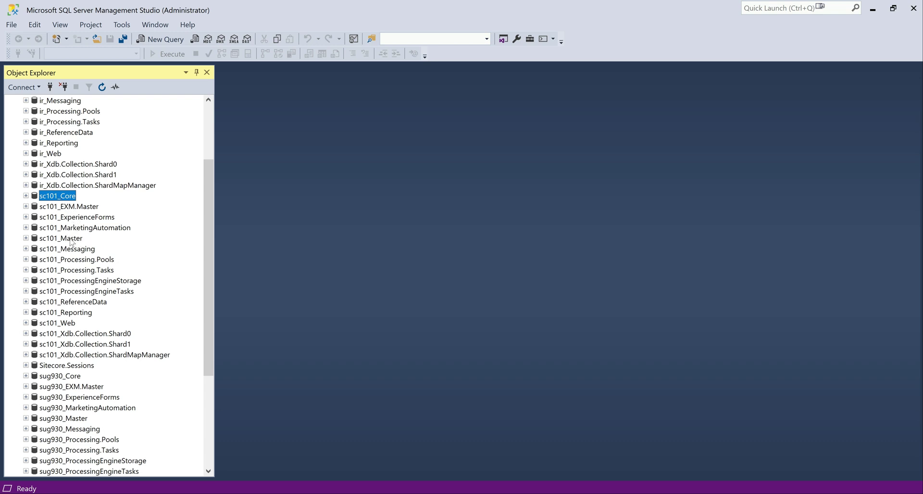
{"action": "left_click", "coordinate": [71, 239]}
{"action": "left_click", "coordinate": [75, 259]}
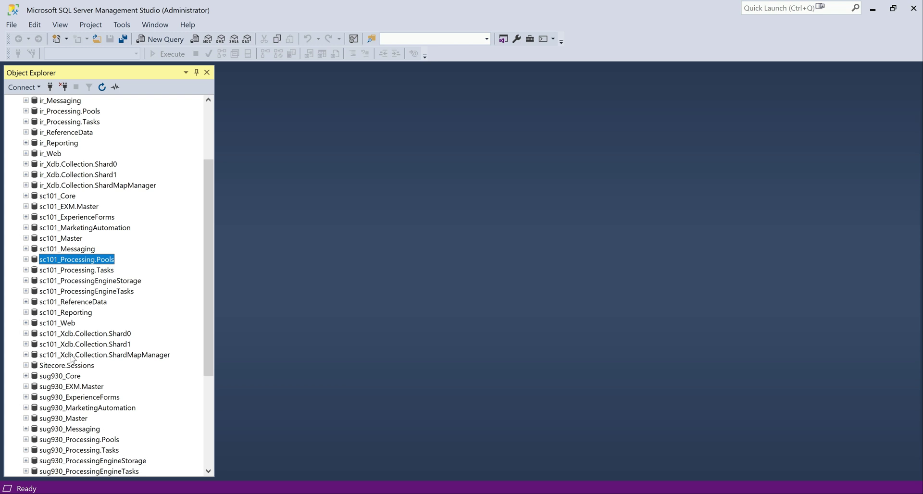
{"action": "left_click", "coordinate": [53, 198]}
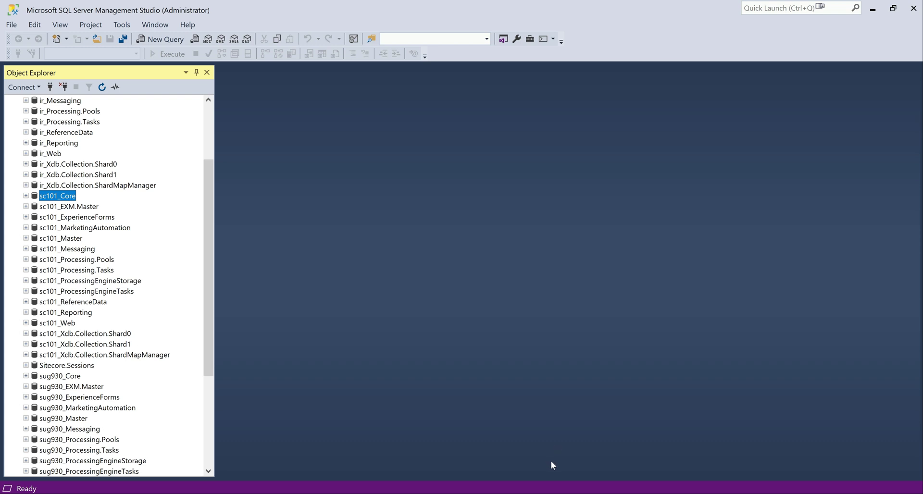
Step: Glance over the Notepad outline, then minimize SQL Server Management Studio and IIS Manager
{"action": "key", "text": "alt+Tab"}
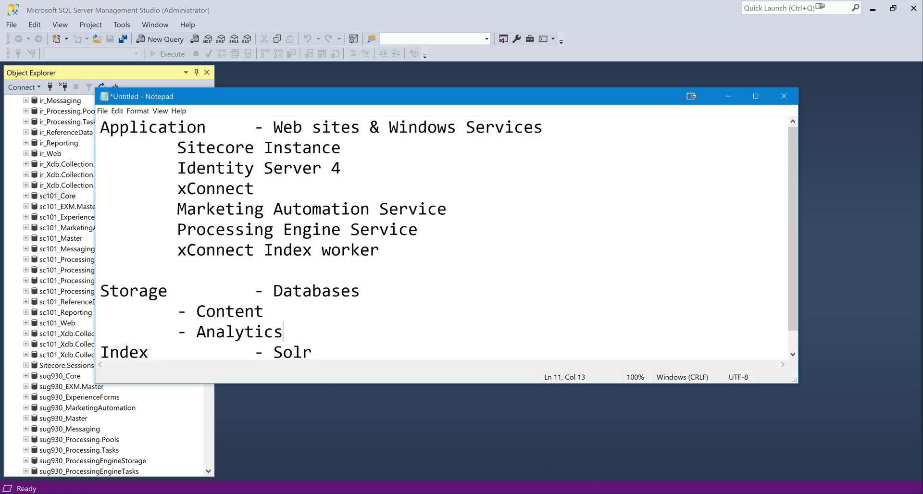
{"action": "scroll", "coordinate": [449, 240], "scroll_direction": "down", "scroll_amount": 1}
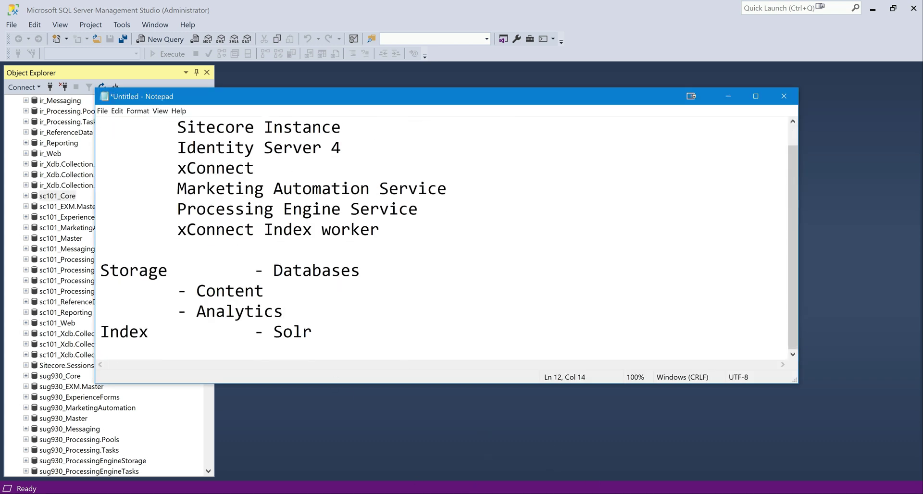
{"action": "key", "text": "alt+Tab"}
{"action": "left_click", "coordinate": [873, 11]}
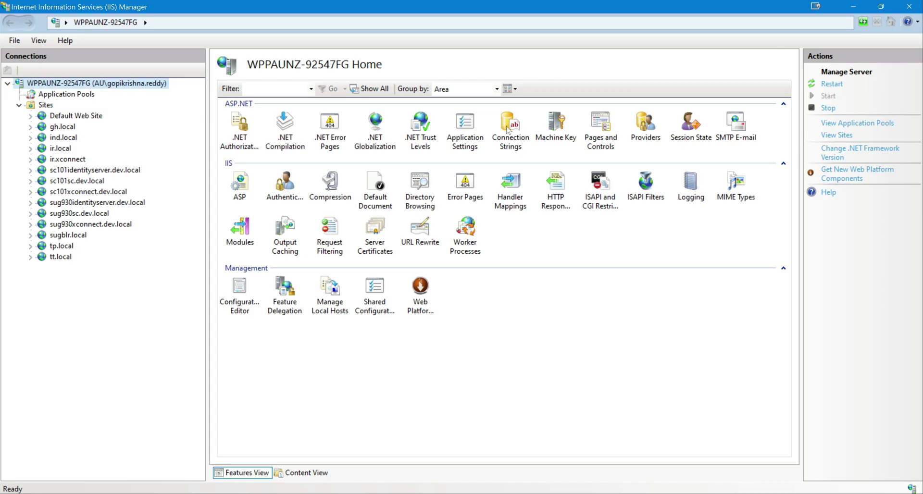
{"action": "left_click", "coordinate": [855, 7]}
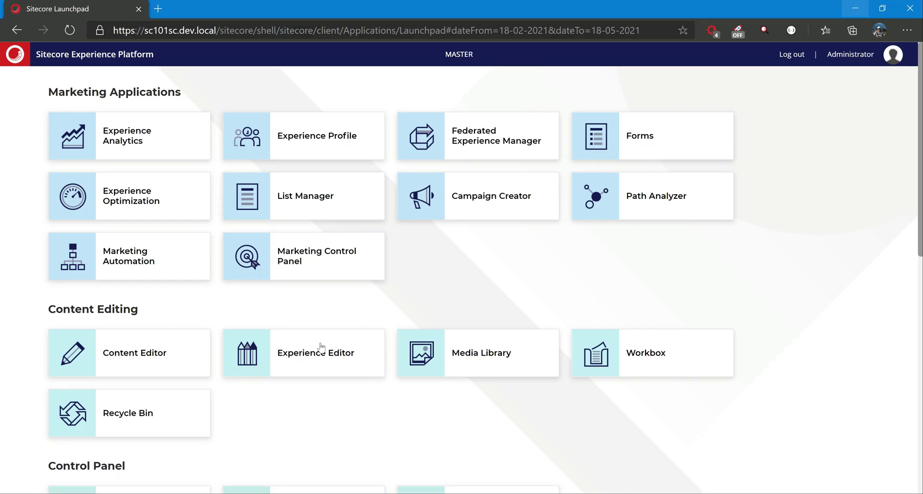
Step: Browse from scinstall into SC 10 and its 10.1.0 folder
{"action": "key", "text": "alt+Tab"}
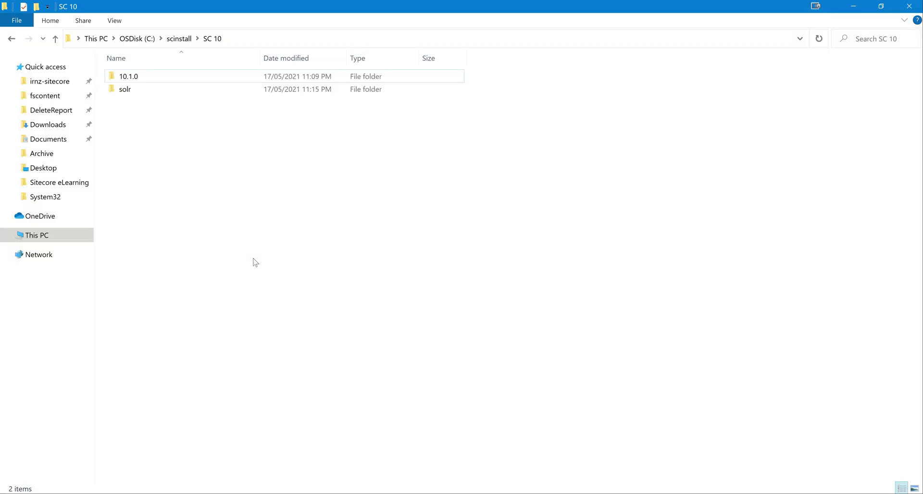
{"action": "left_click", "coordinate": [181, 38]}
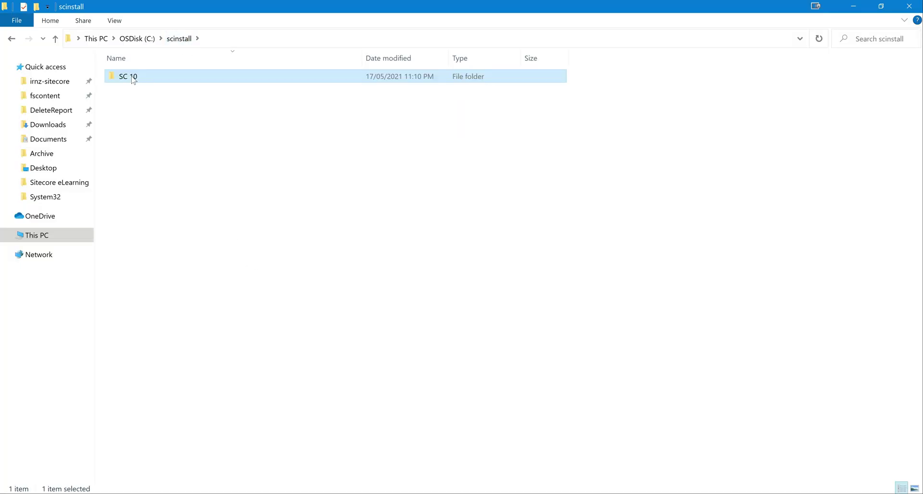
{"action": "double_click", "coordinate": [133, 79]}
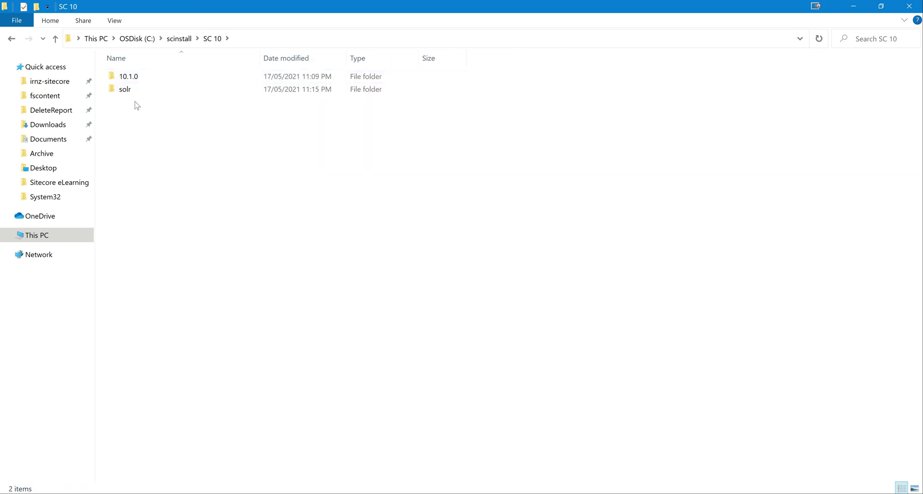
{"action": "double_click", "coordinate": [133, 78]}
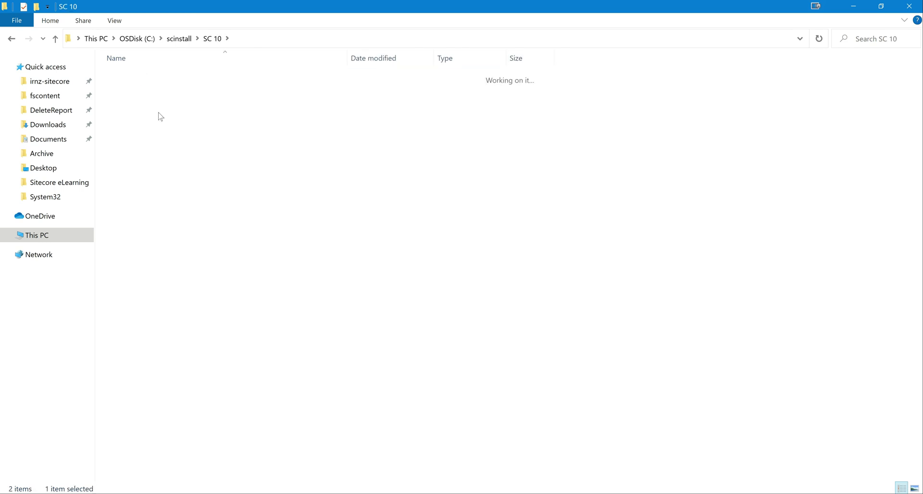
Step: Go back to SC 10 and open solr > sc101solr-8.4.0 > server
{"action": "left_click", "coordinate": [212, 39]}
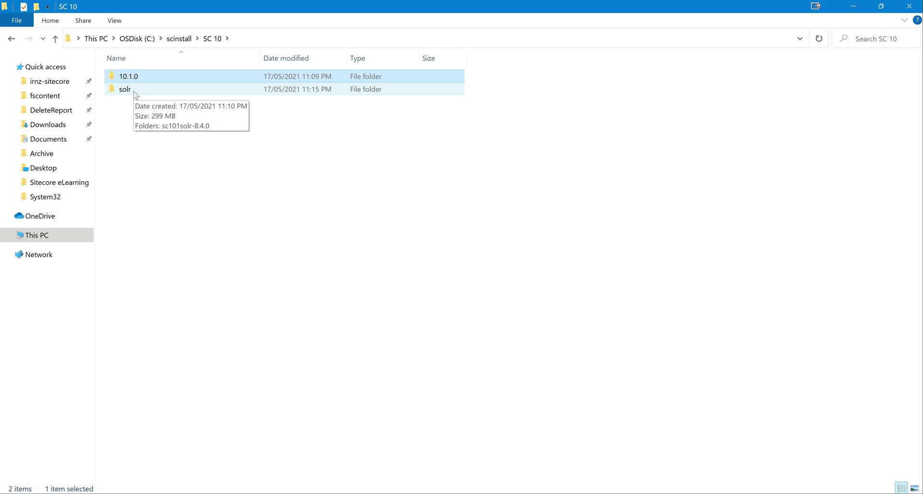
{"action": "double_click", "coordinate": [135, 92]}
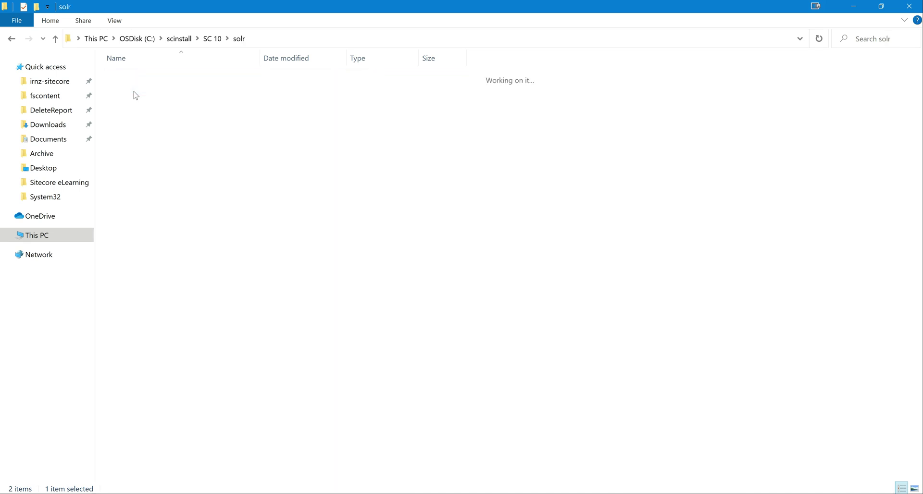
{"action": "double_click", "coordinate": [152, 80]}
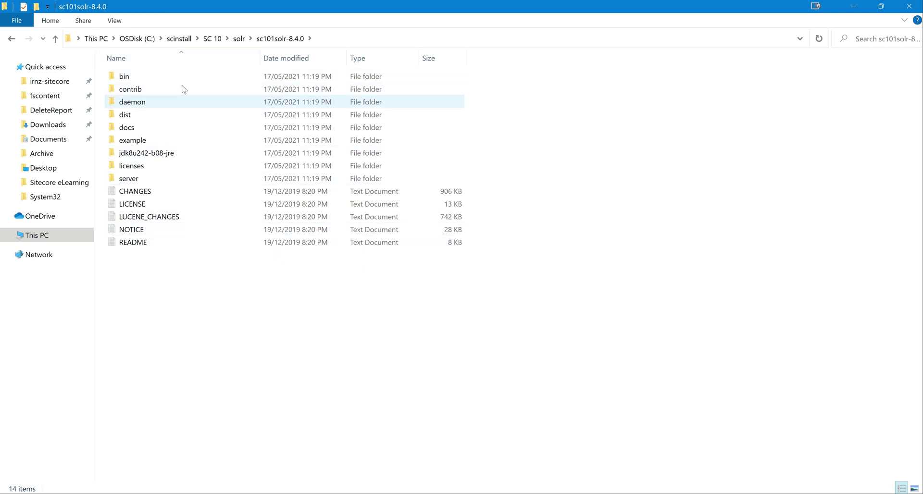
{"action": "double_click", "coordinate": [128, 178]}
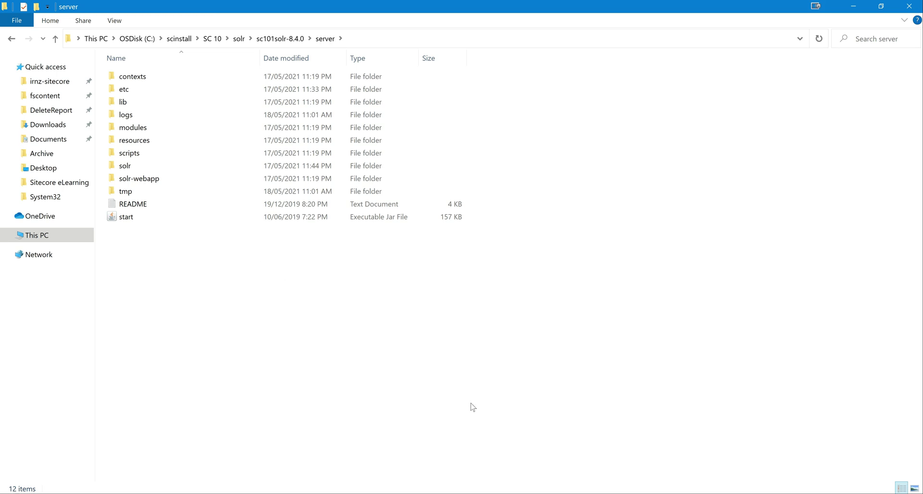
Step: Find the sc101solr-8.4.0 service in Services, check it is running, then minimize Services
{"action": "key", "text": "alt+Tab"}
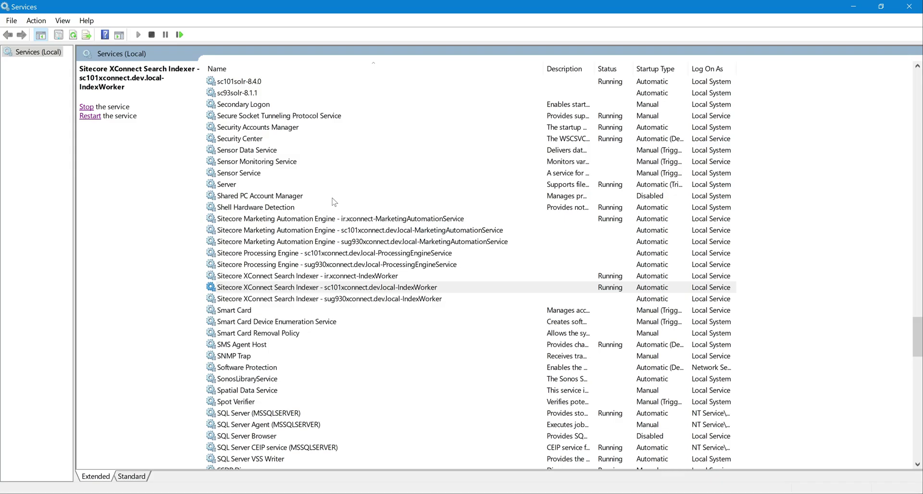
{"action": "left_click", "coordinate": [256, 155]}
{"action": "type", "text": "so"}
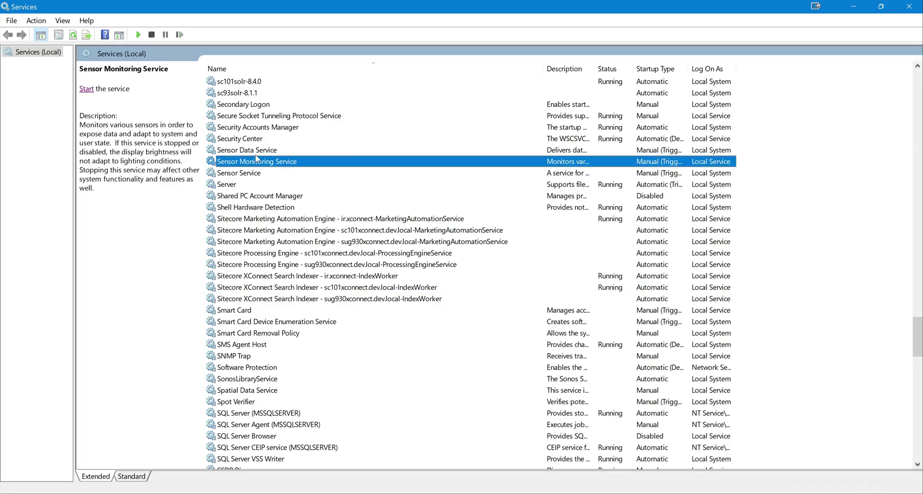
{"action": "type", "text": "sc"}
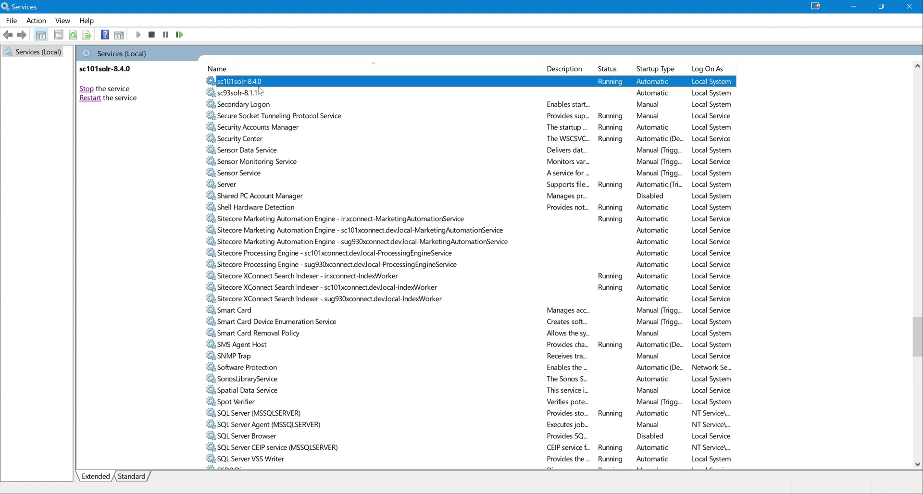
{"action": "scroll", "coordinate": [261, 107], "scroll_direction": "up", "scroll_amount": 1}
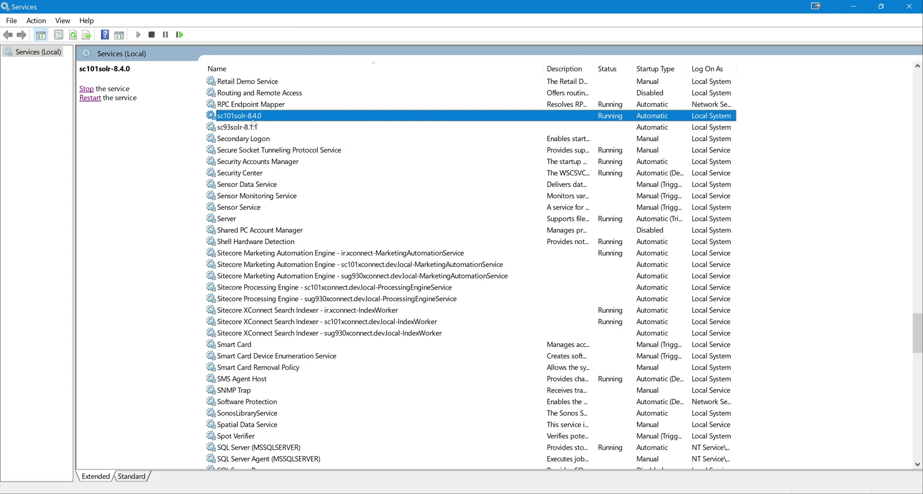
{"action": "left_click", "coordinate": [853, 10]}
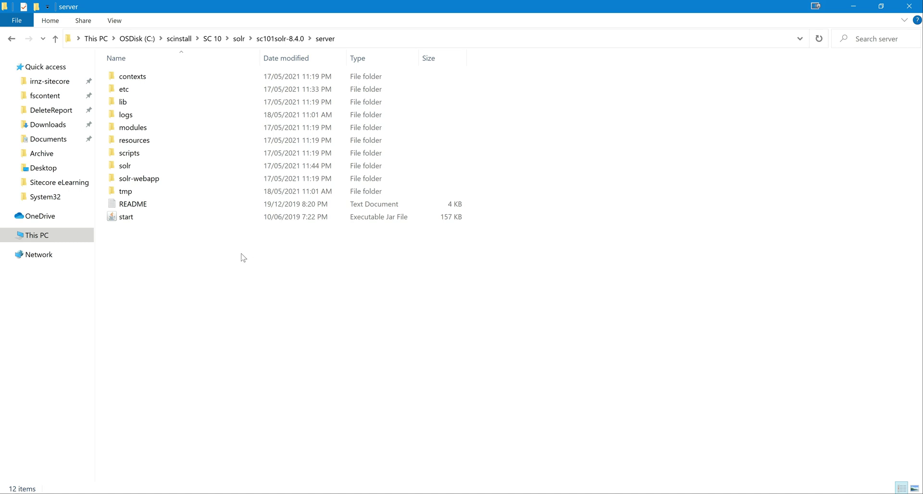
Step: Open server\solr to list the sc101 index folders such as sc101_core_index and sc101_xdb
{"action": "double_click", "coordinate": [134, 168]}
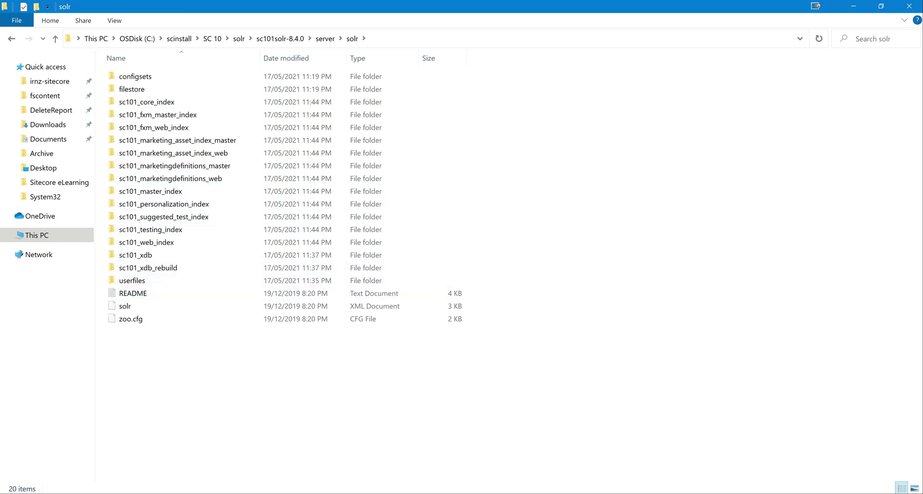
Step: Add an indented '- Indexes & Windows service' line under Index – Solr in the outline
{"action": "key", "text": "alt+Tab"}
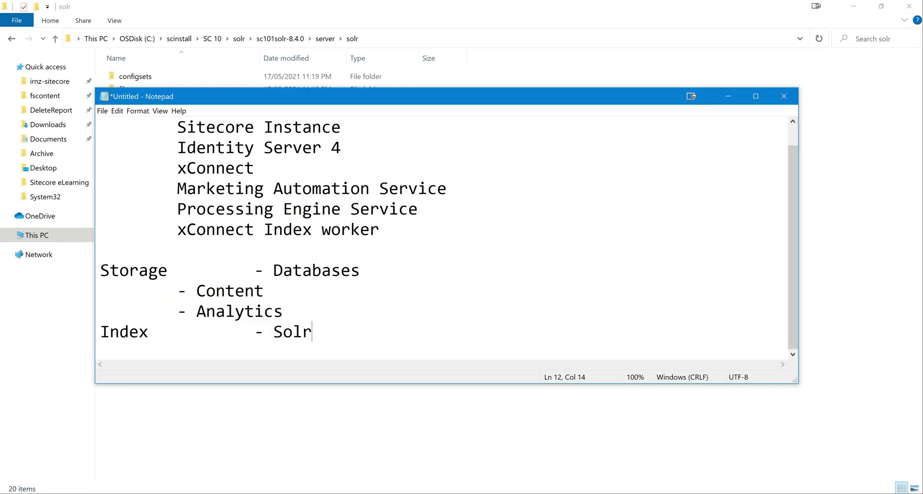
{"action": "key", "text": "Return"}
{"action": "key", "text": "Tab"}
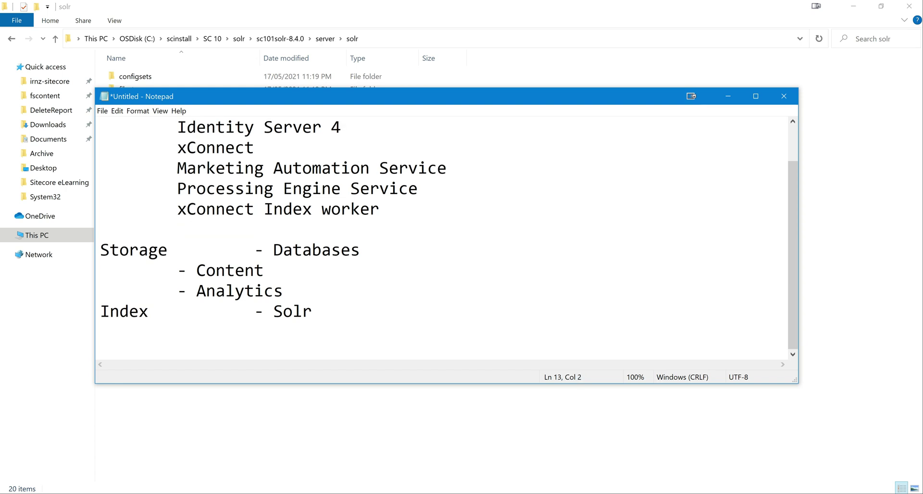
{"action": "type", "text": "- Indexes "}
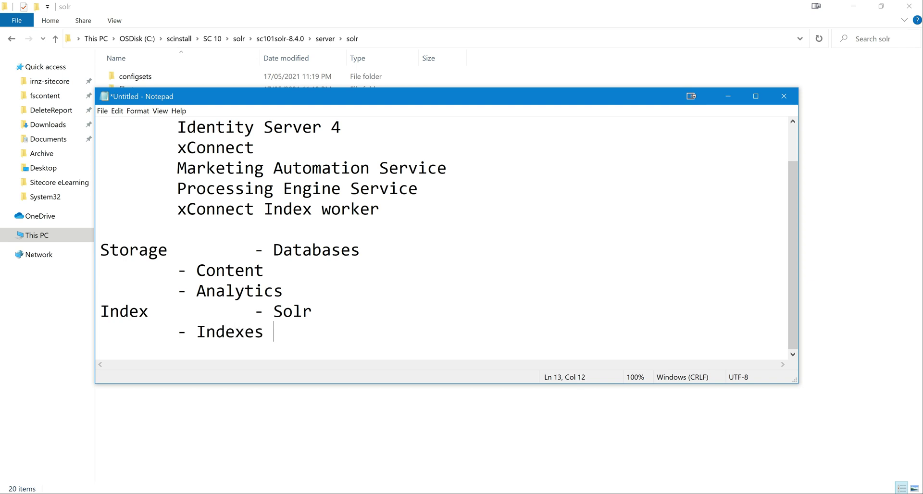
{"action": "type", "text": "*"}
{"action": "key", "text": "BackSpace"}
{"action": "type", "text": "&  Windows se"}
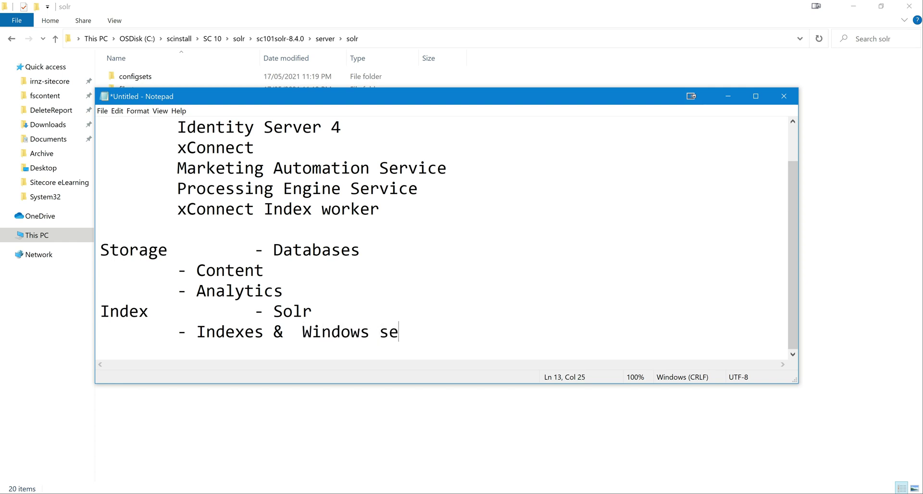
{"action": "type", "text": "rvice"}
{"action": "scroll", "coordinate": [442, 238], "scroll_direction": "up", "scroll_amount": 1}
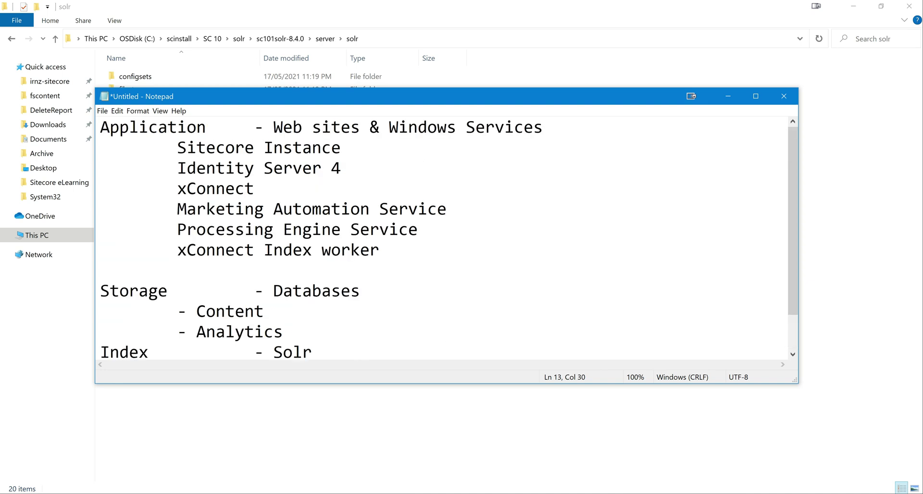
{"action": "scroll", "coordinate": [442, 238], "scroll_direction": "down", "scroll_amount": 1}
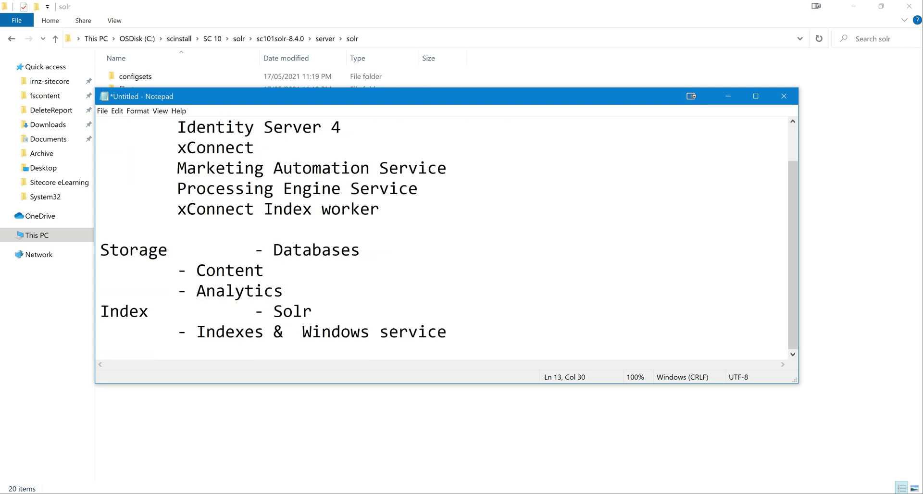
{"action": "scroll", "coordinate": [442, 237], "scroll_direction": "up", "scroll_amount": 1}
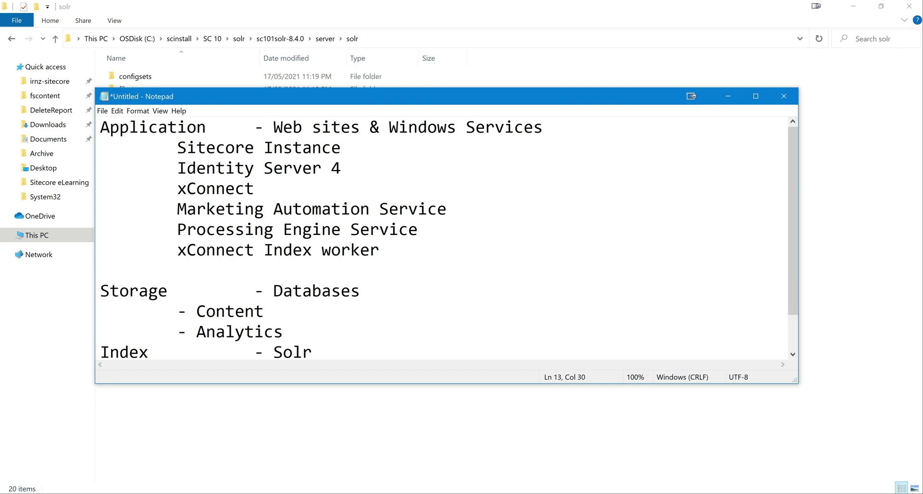
{"action": "left_click_drag", "start_coordinate": [177, 147], "coordinate": [448, 336]}
{"action": "left_click", "coordinate": [284, 291]}
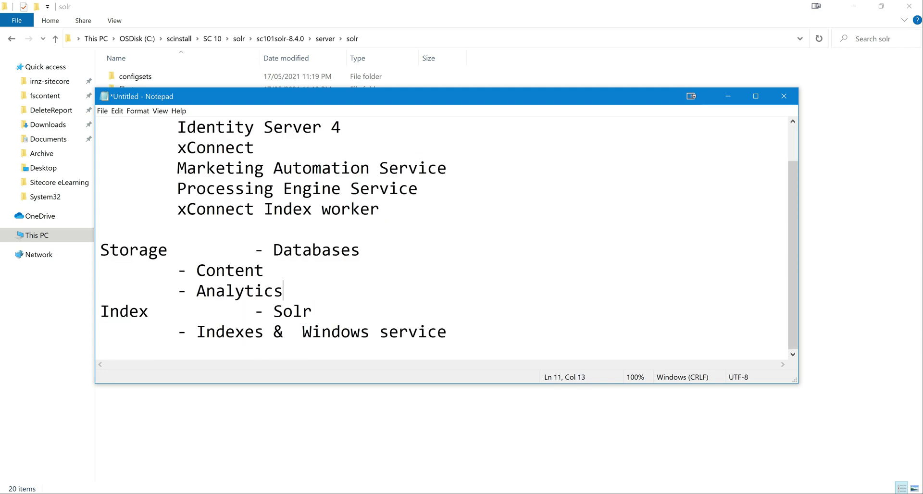
{"action": "scroll", "coordinate": [442, 238], "scroll_direction": "up", "scroll_amount": 1}
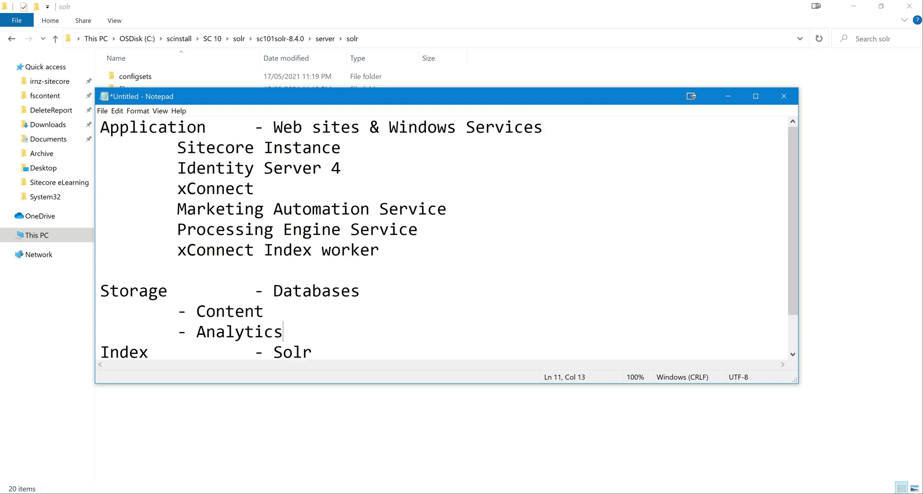
{"action": "scroll", "coordinate": [442, 238], "scroll_direction": "down", "scroll_amount": 1}
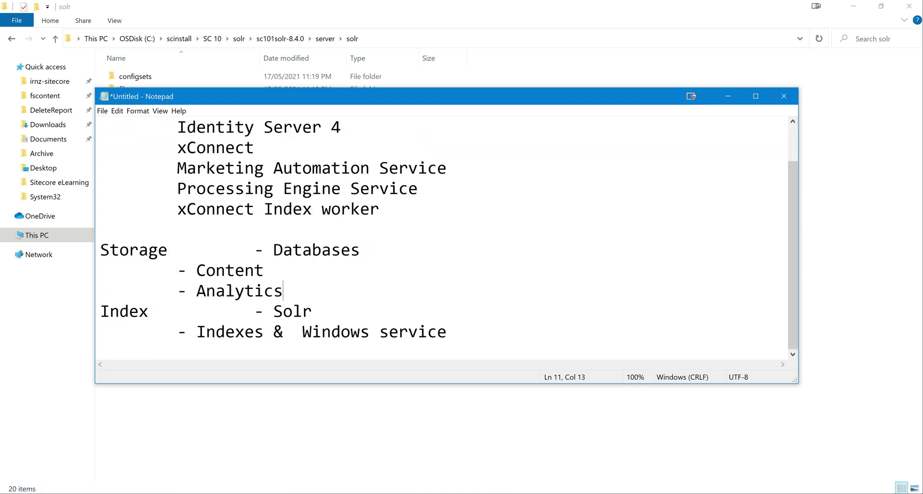